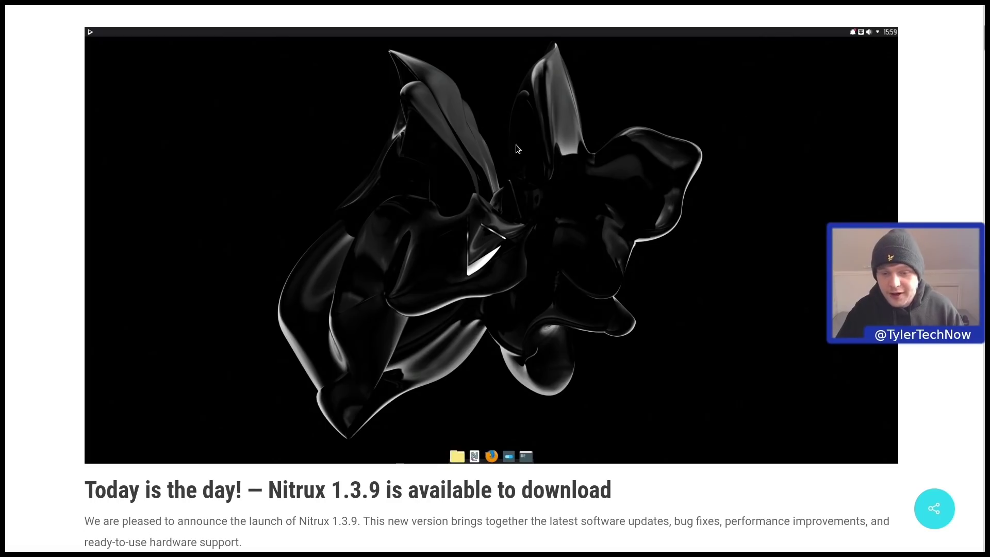
Step: Scroll the Nitrux 1.3.9 announcement past the desktop screenshot toward What's new
scroll(516, 146, "down", 10)
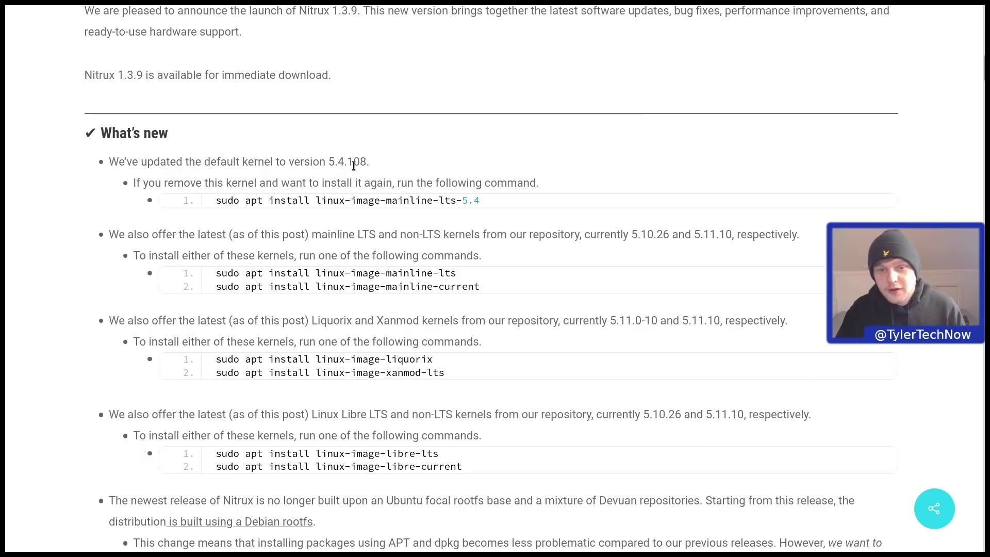
Step: Scroll past the kernel install commands and Debian rootfs notes to the build 260321 screenshot
scroll(376, 120, "down", 4)
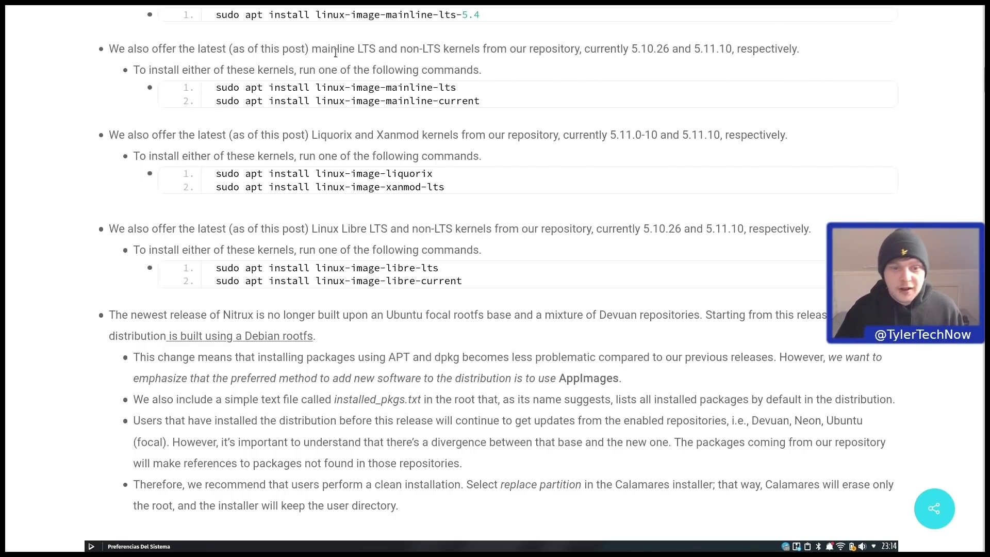
scroll(237, 218, "down", 2)
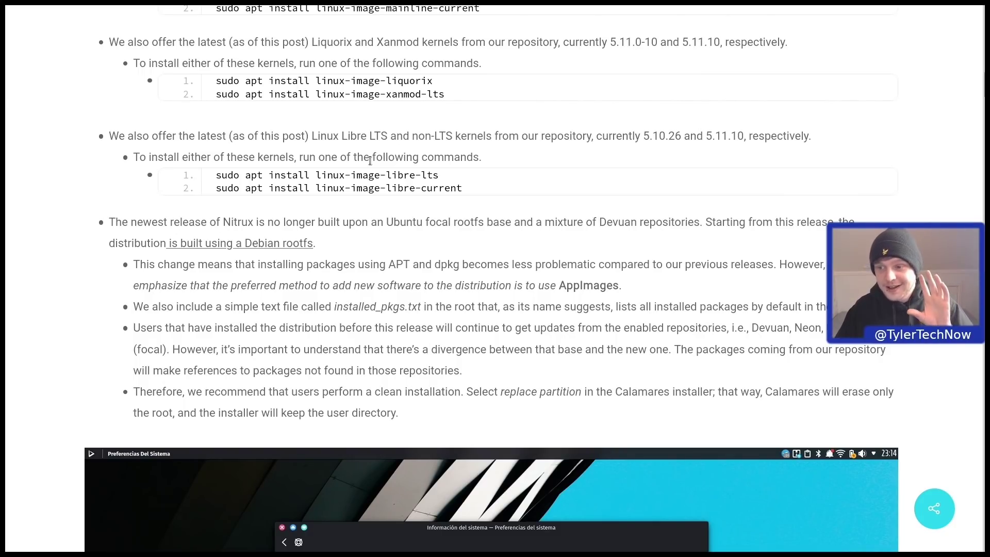
scroll(370, 160, "down", 3)
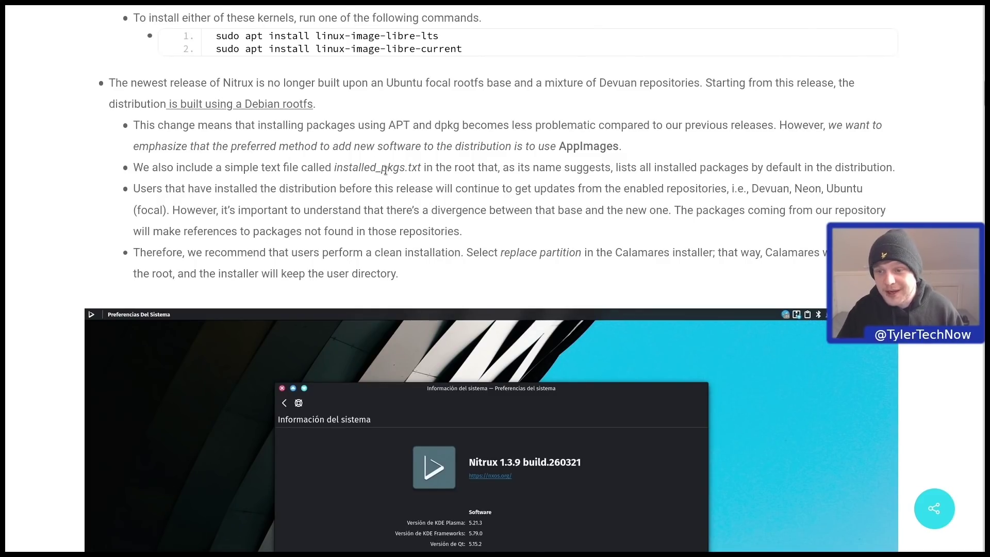
Step: Scroll through the Plasma 5.21.2 notes and new default KStyle theme screenshot
scroll(397, 165, "down", 3)
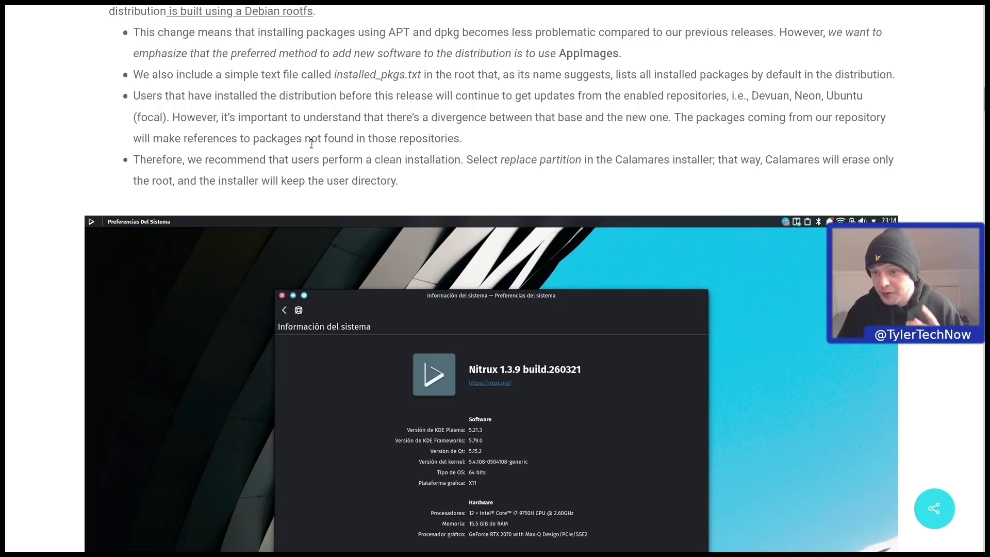
scroll(309, 148, "down", 10)
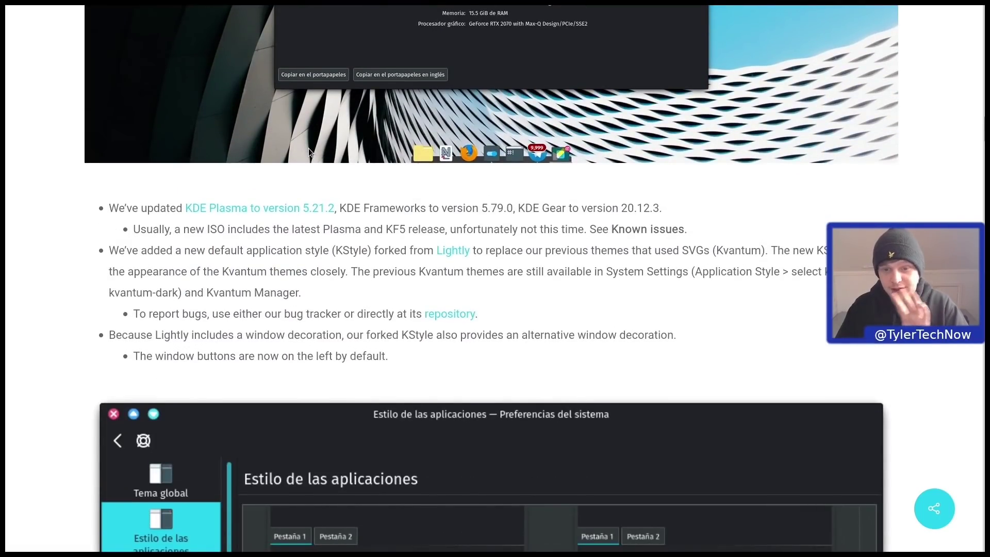
scroll(309, 147, "down", 12)
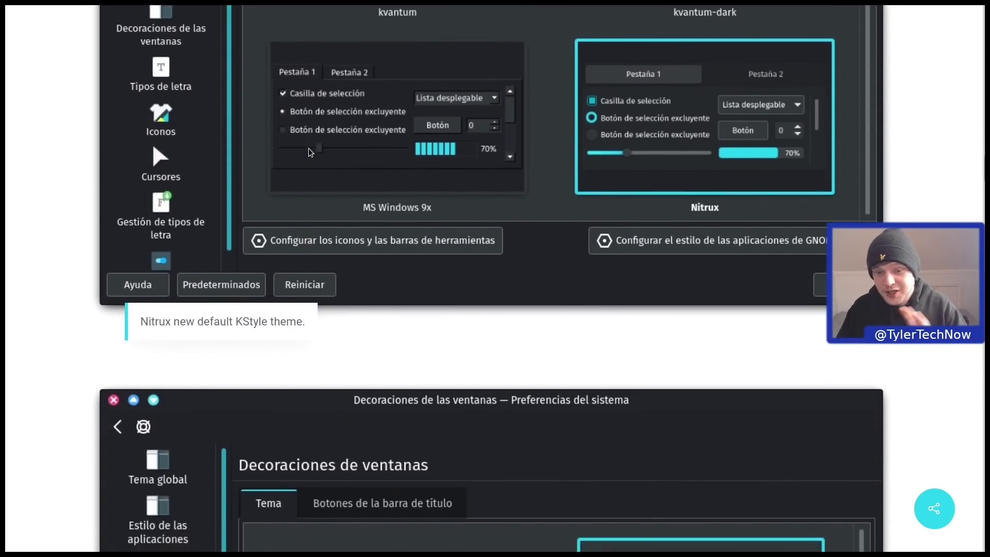
scroll(308, 148, "down", 16)
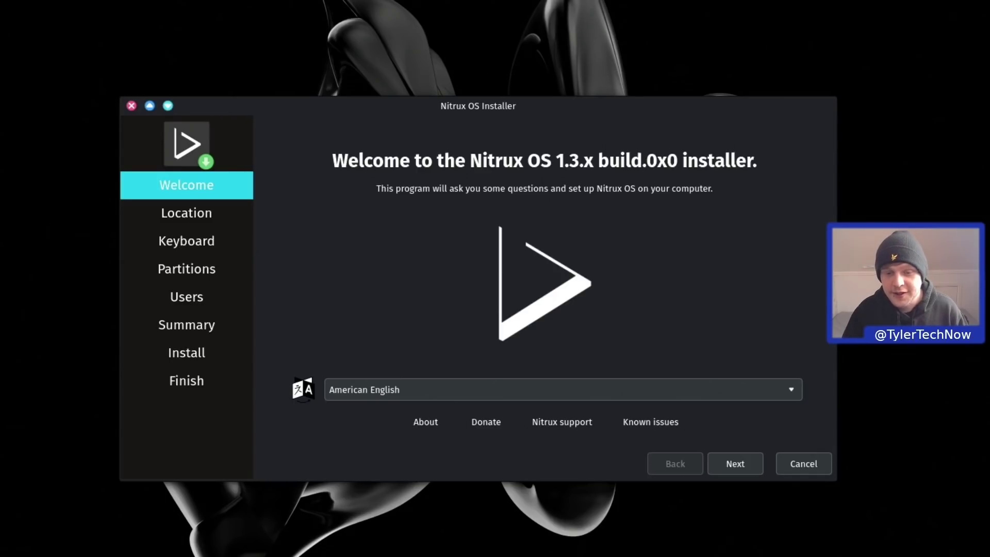
Step: Confirm the installer language and set the timezone to Europe/London on the map
left_click(440, 389)
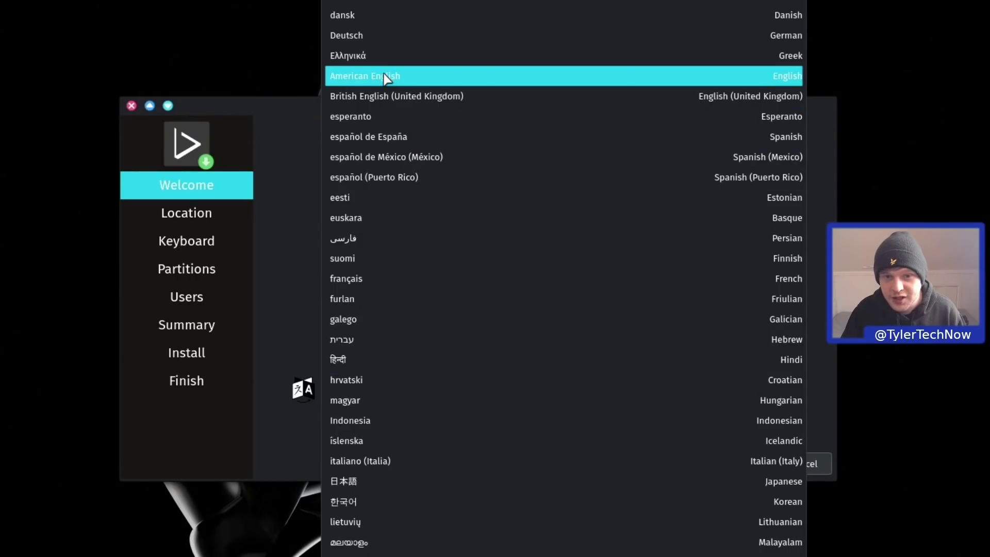
left_click(382, 96)
left_click(735, 464)
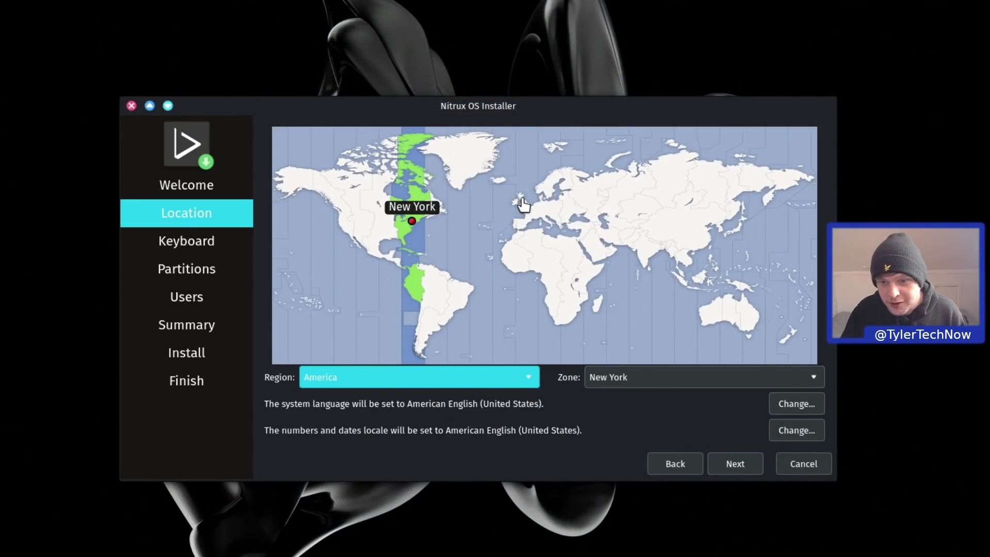
left_click(522, 204)
Step: Test the English (UK) keyboard layout by typing '~/', then continue to partitioning
left_click(735, 463)
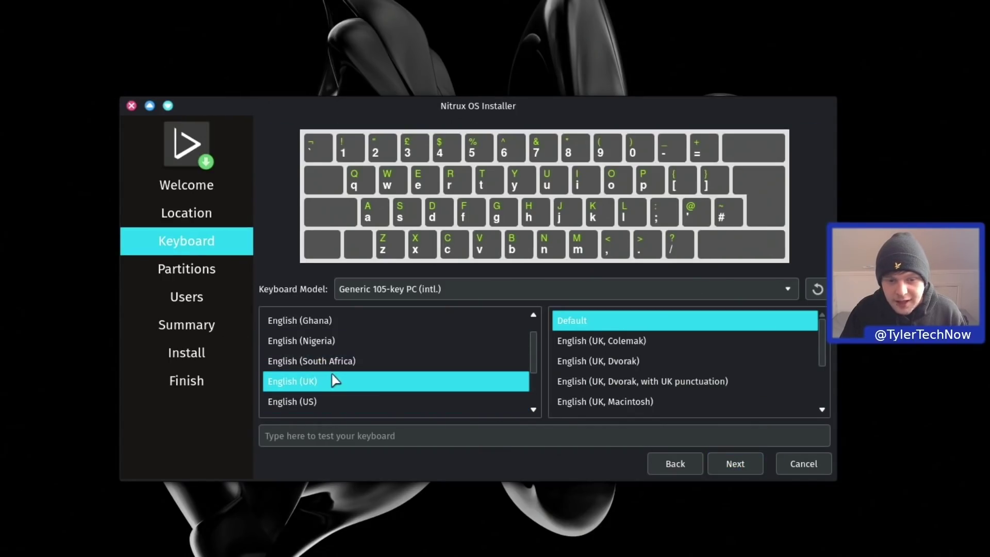
left_click(310, 436)
type("~/")
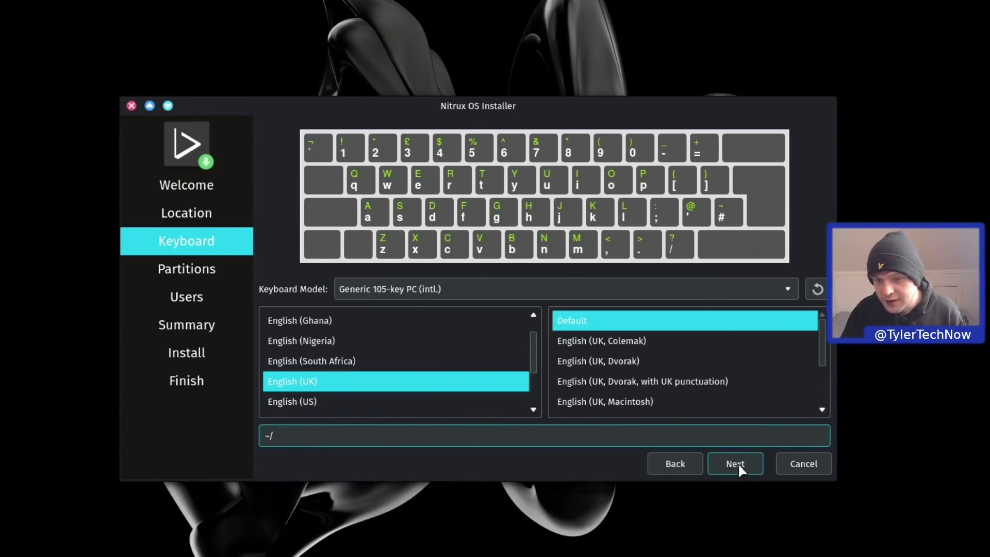
left_click(736, 464)
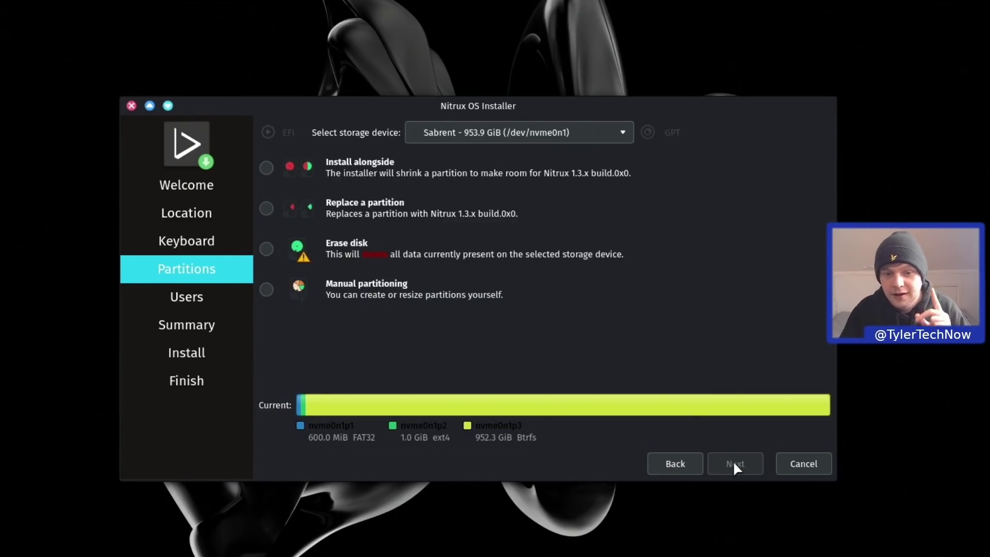
Step: Select the DREVO X1 SSD as the storage device and choose Erase disk
left_click(467, 135)
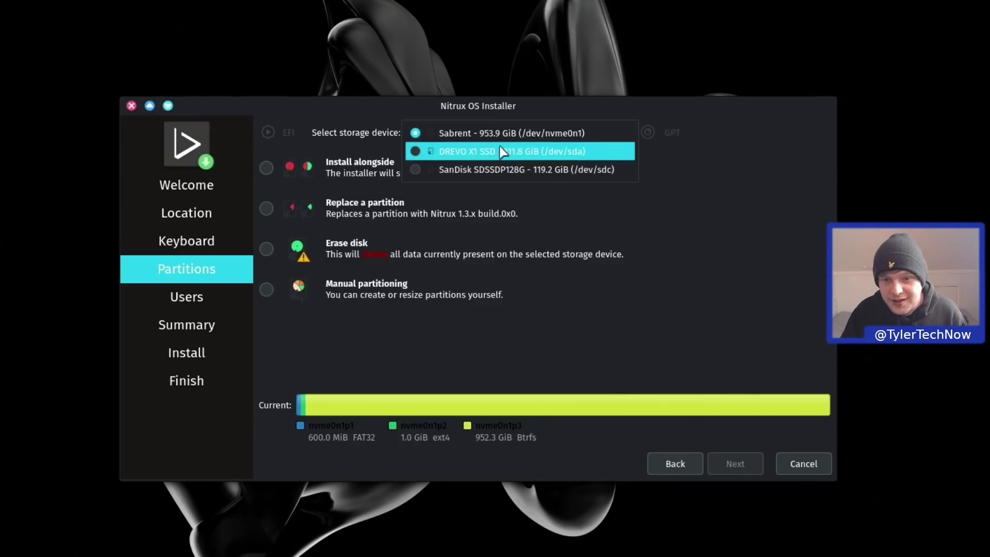
left_click(501, 152)
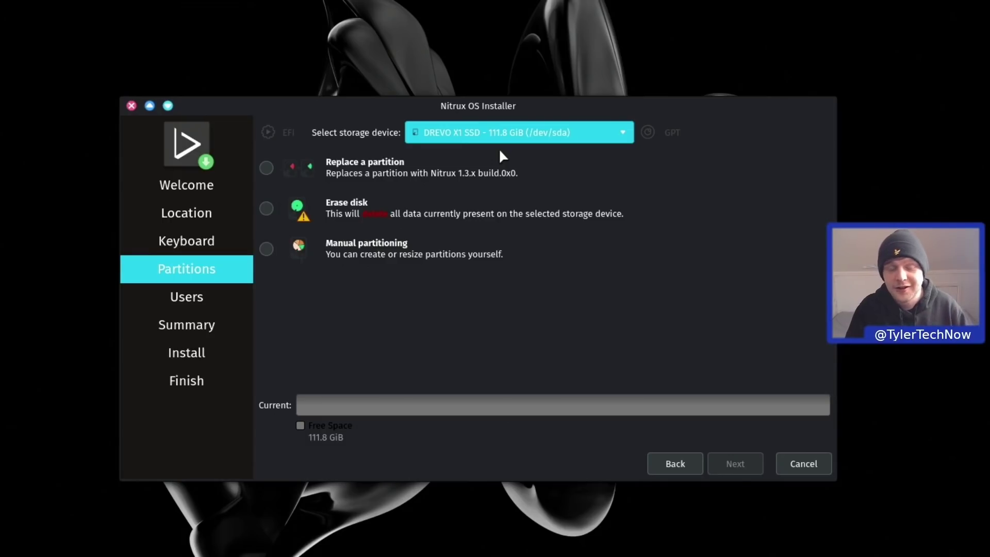
left_click(265, 207)
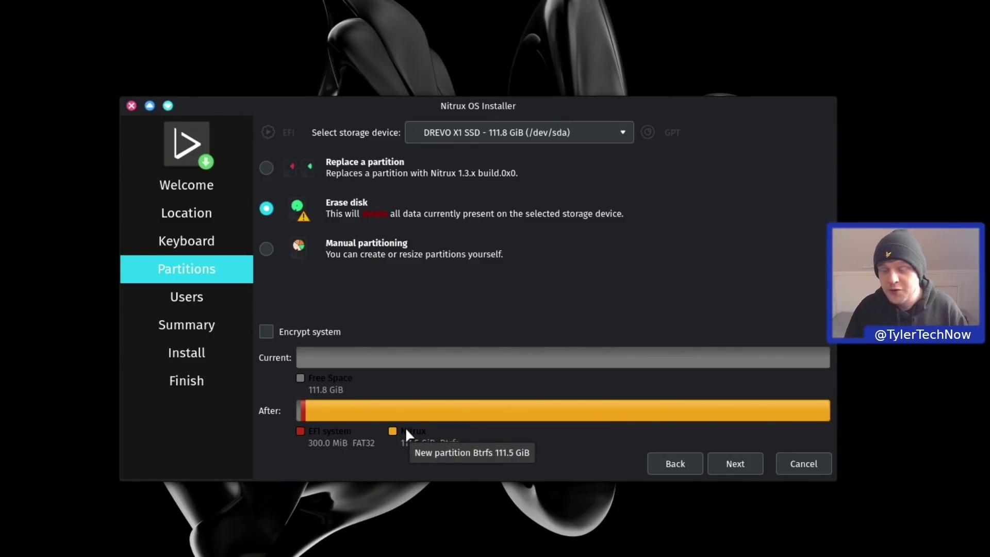
Step: Enter the user's name and set the computer name to nitrux
left_click(736, 463)
type("tyler")
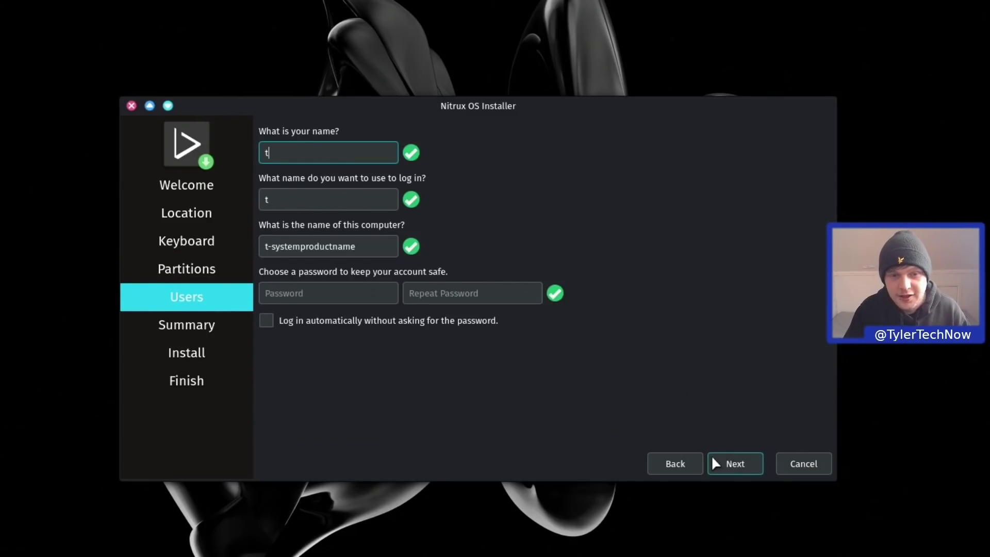
key("Tab")
key("Tab")
type("nitrux")
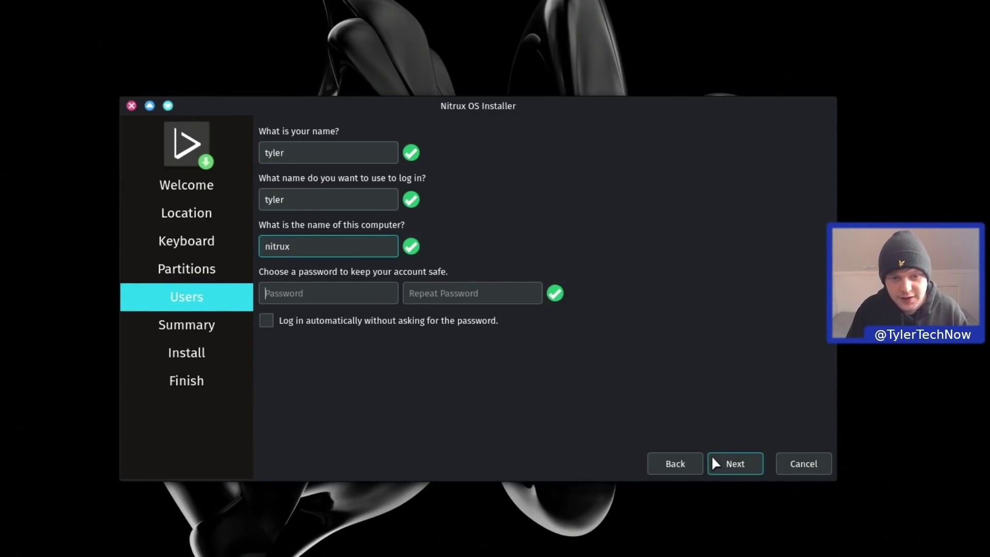
Step: Type and repeat the account password, enable automatic login, and reach the summary
key("Tab")
key("Tab")
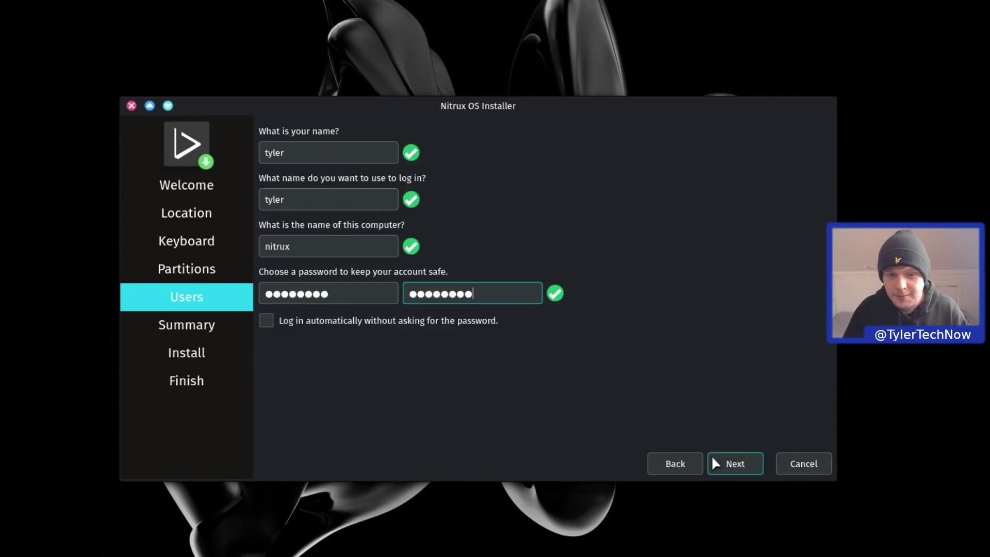
left_click(352, 317)
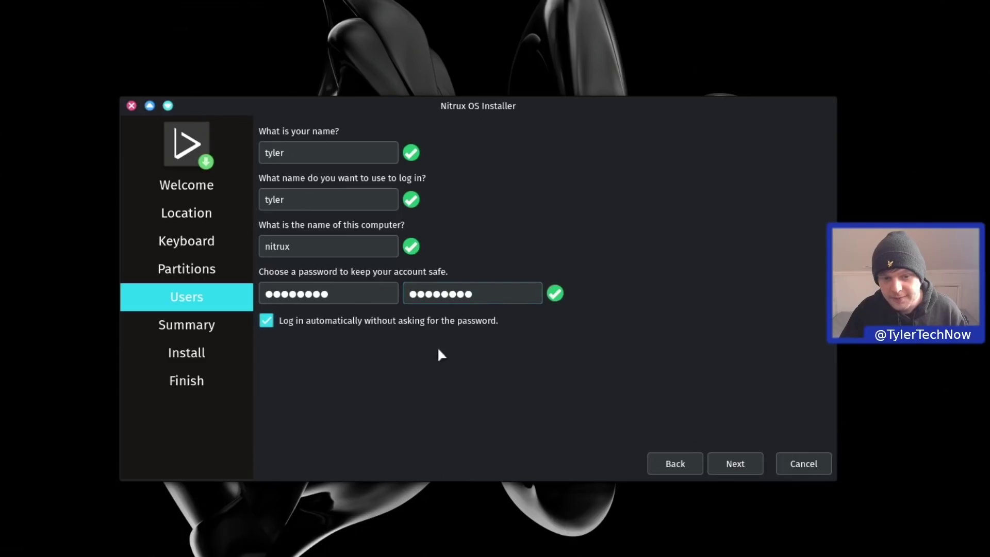
left_click(735, 463)
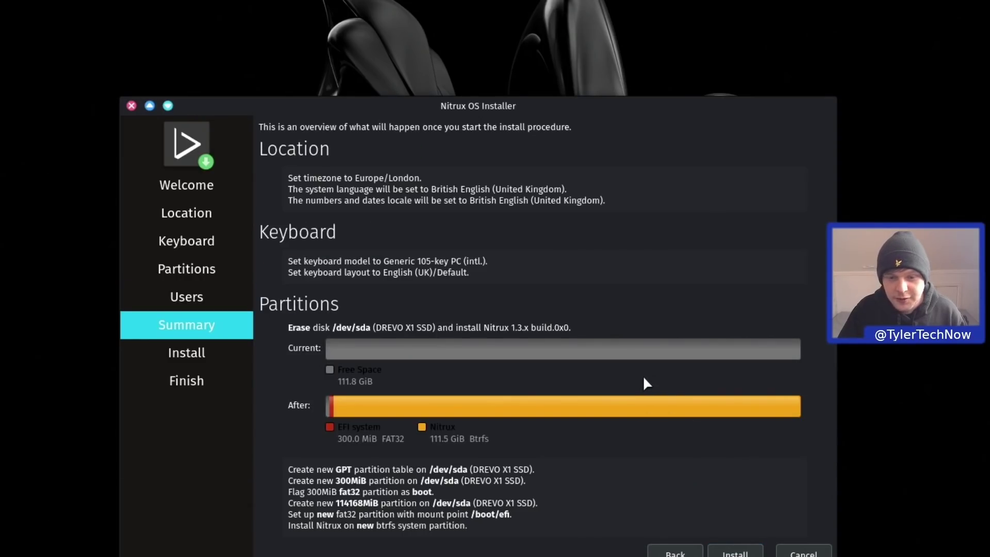
Step: Start the installation from the Summary page and confirm continuing with it
left_click(735, 553)
left_click(427, 345)
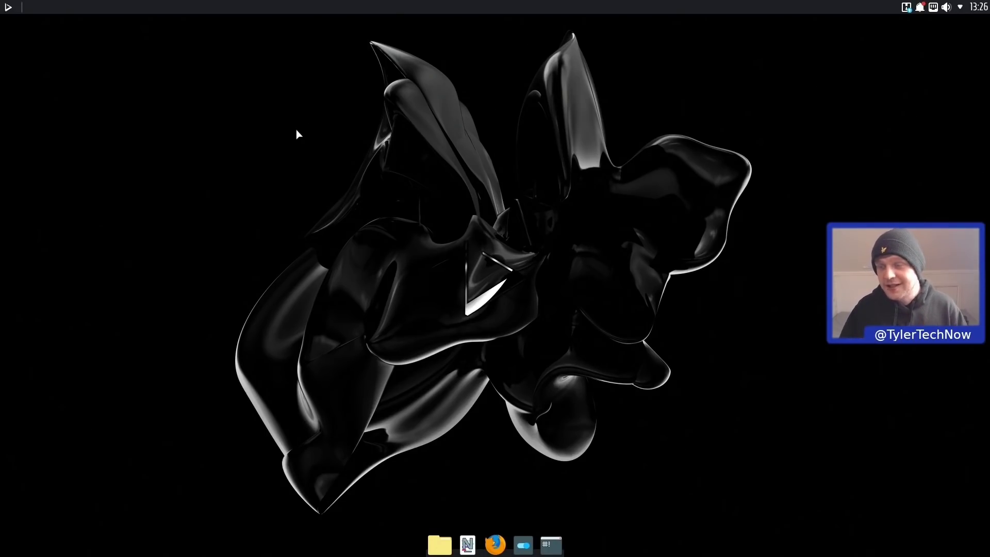
Step: Check for available system updates from the tray updates icon
left_click(907, 7)
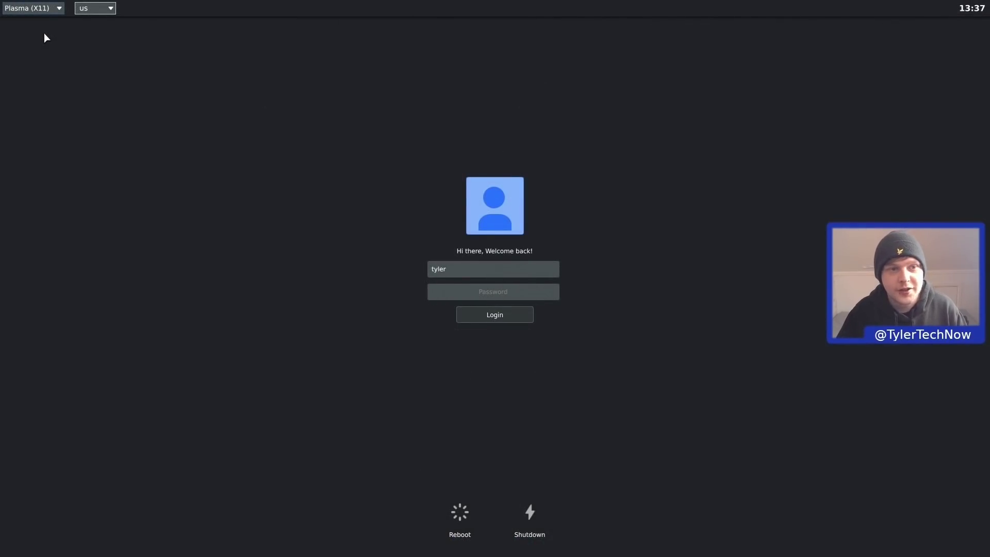
Step: Open the login screen's desktop session list
left_click(57, 8)
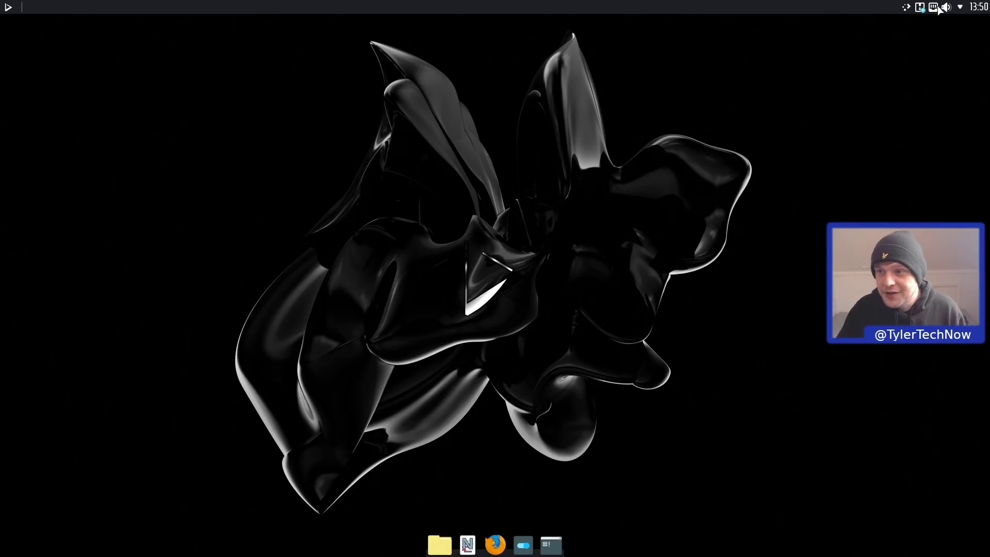
mouse_move(984, 10)
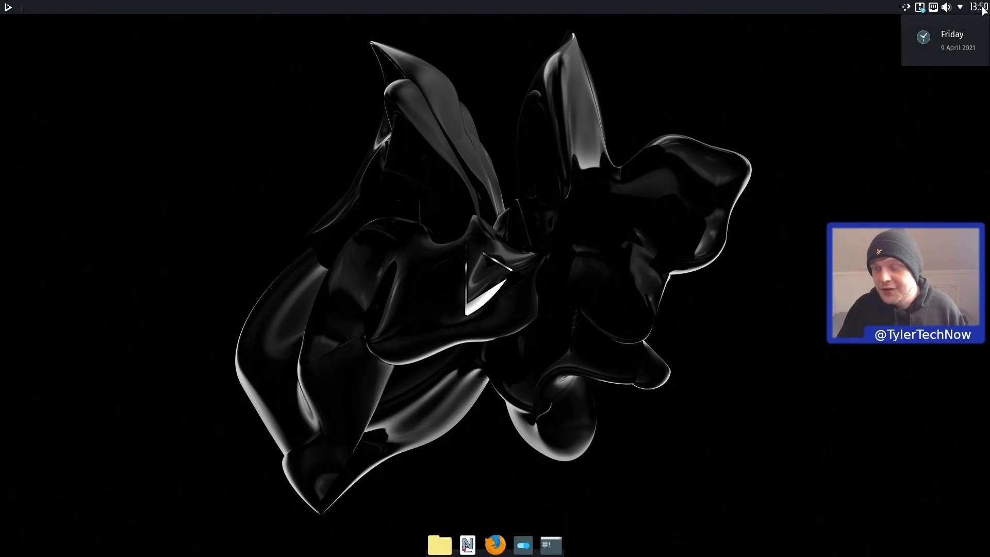
left_click(984, 10)
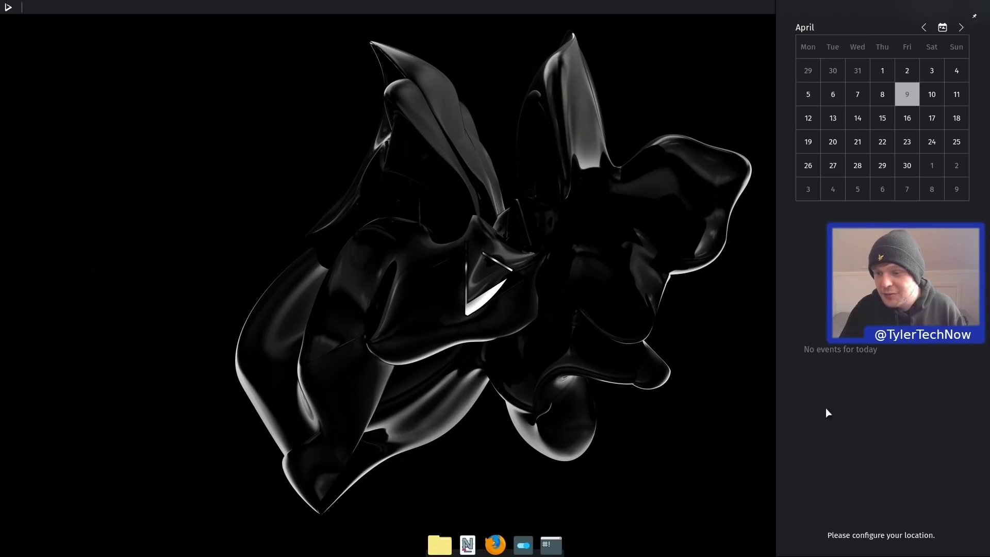
left_click(584, 349)
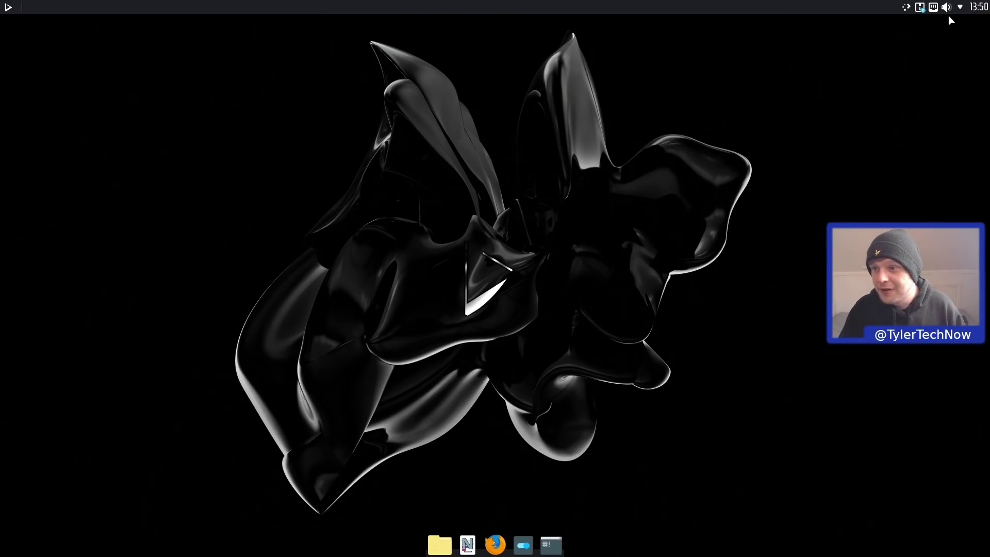
left_click(961, 7)
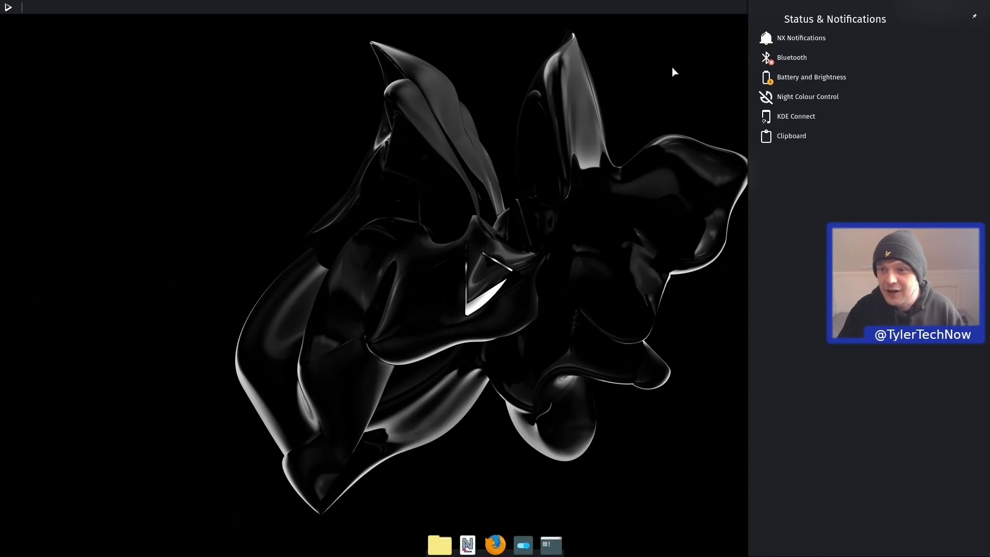
left_click(661, 69)
left_click(948, 6)
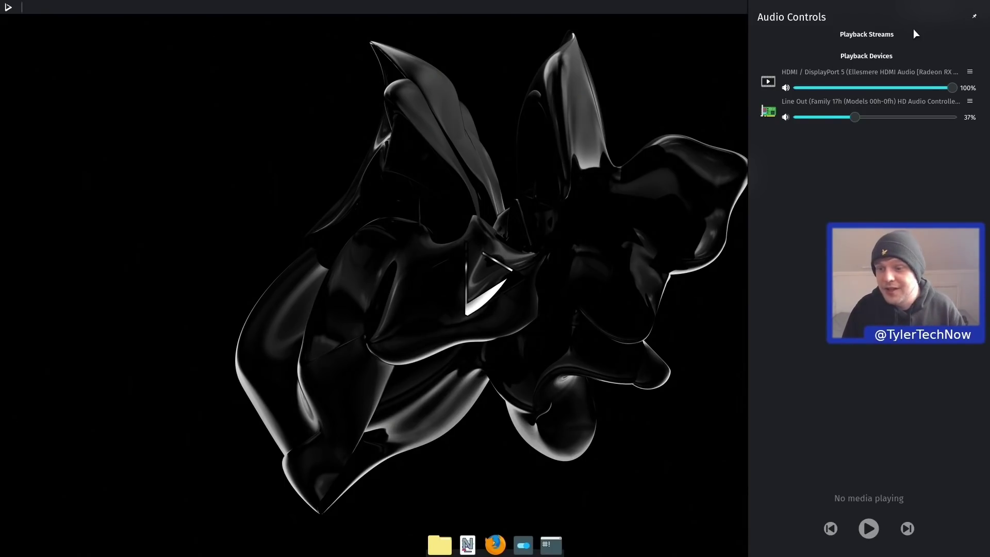
left_click(734, 40)
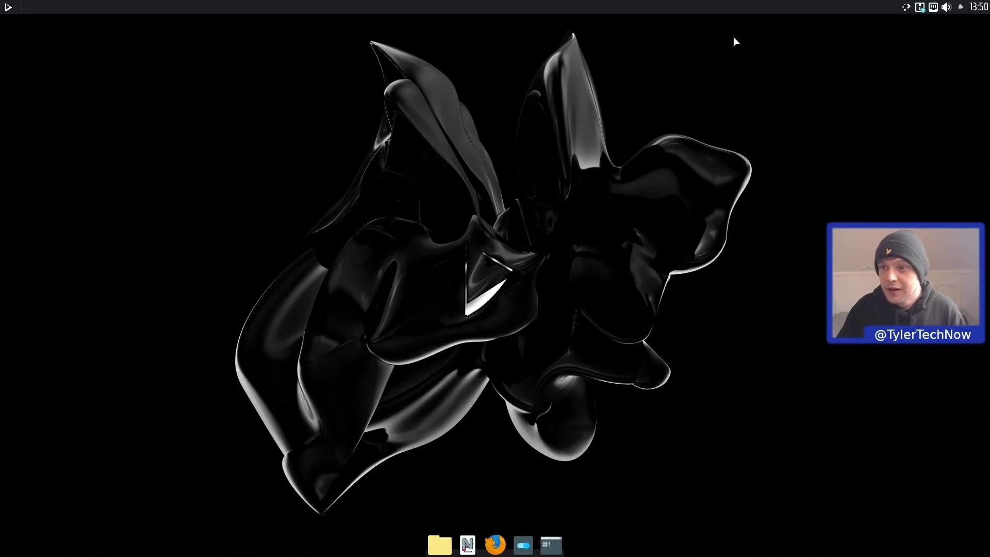
left_click(933, 7)
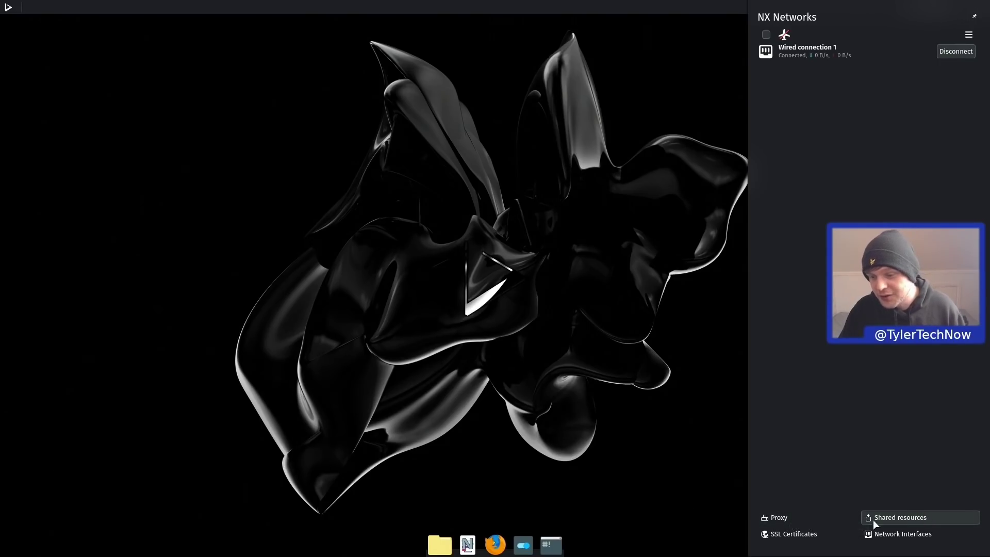
left_click(607, 325)
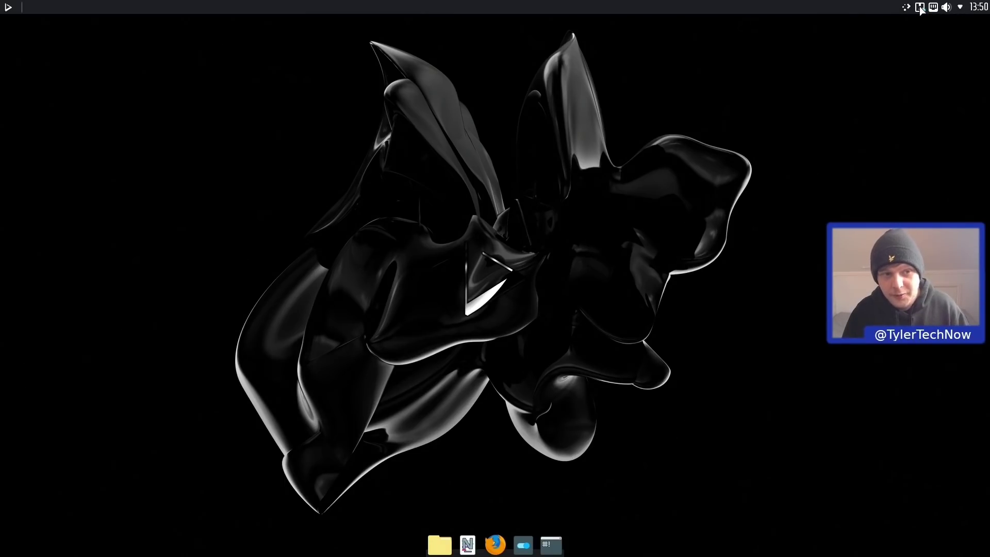
Step: Add Firefox to the launcher's Favorites and check it appears on the Favorites page
left_click(8, 8)
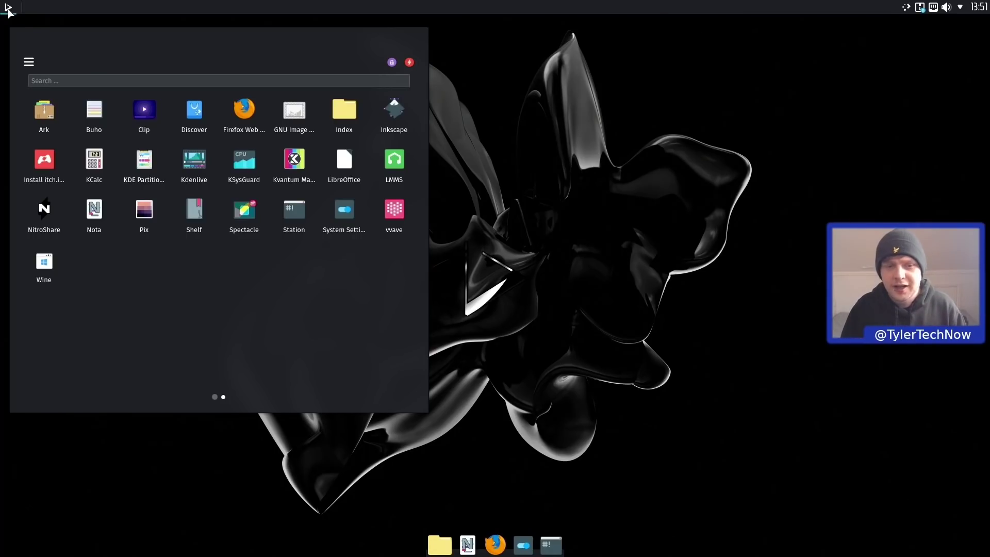
left_click(215, 397)
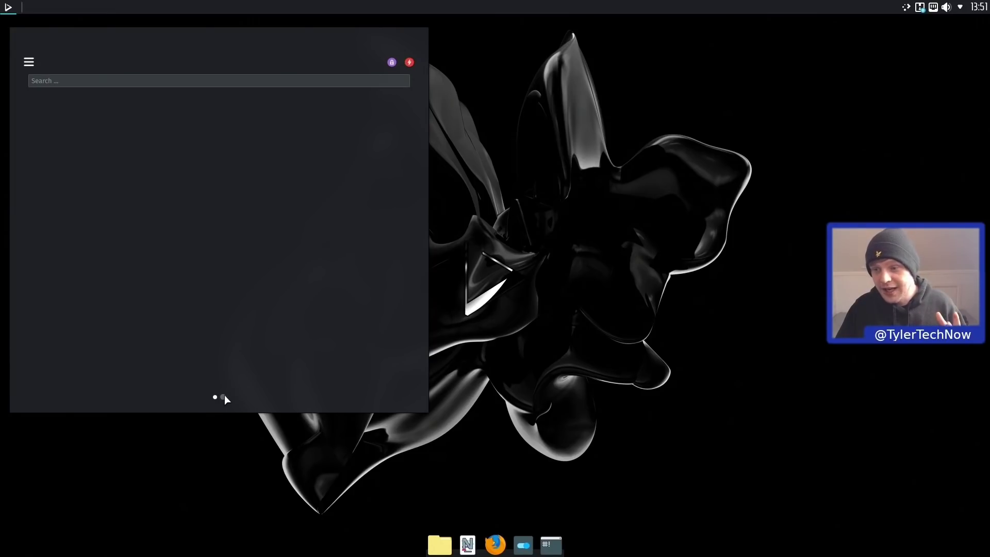
left_click(223, 397)
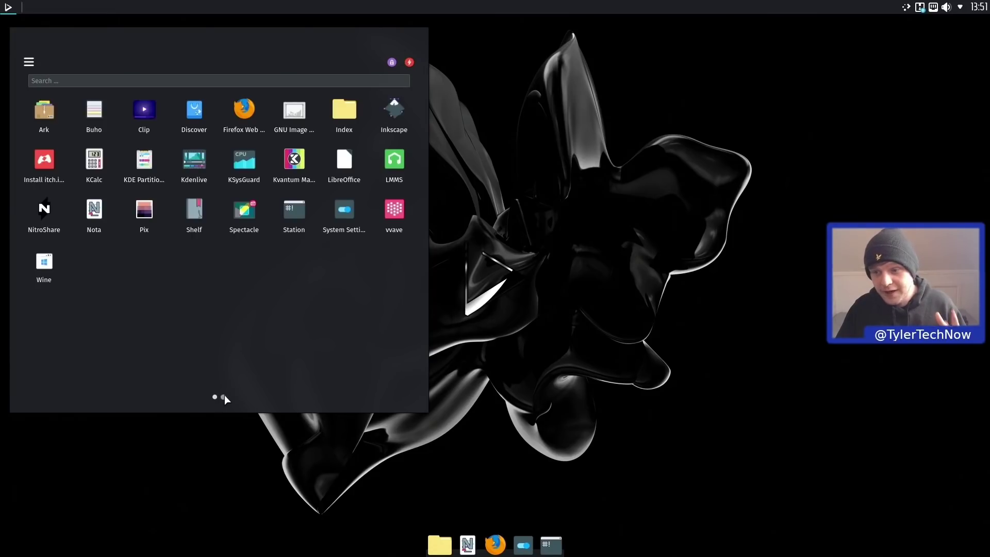
right_click(241, 120)
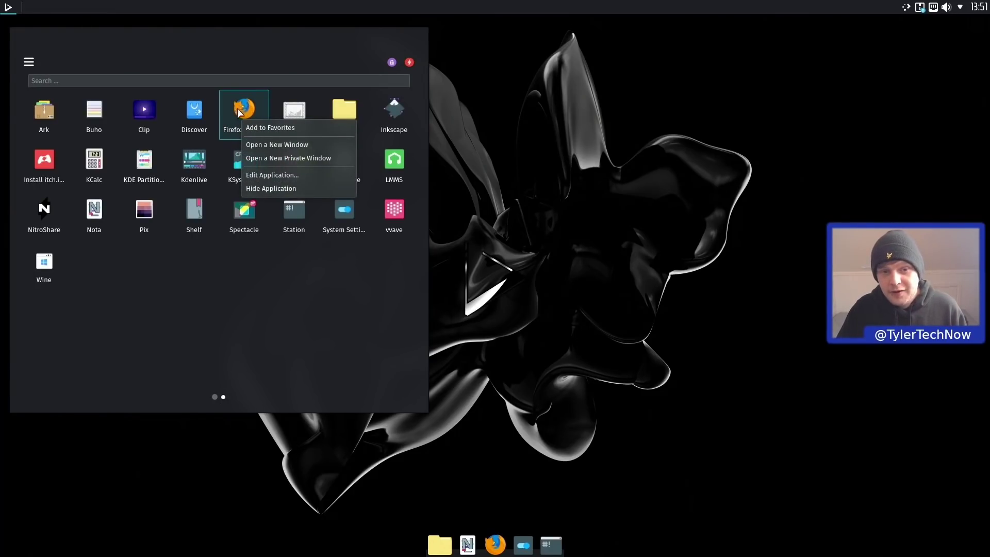
left_click(274, 128)
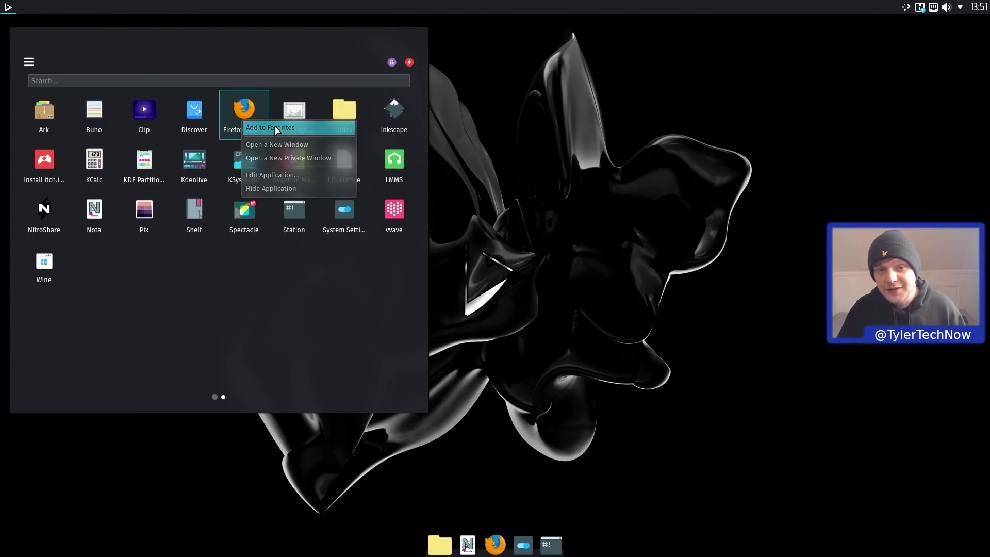
left_click(214, 396)
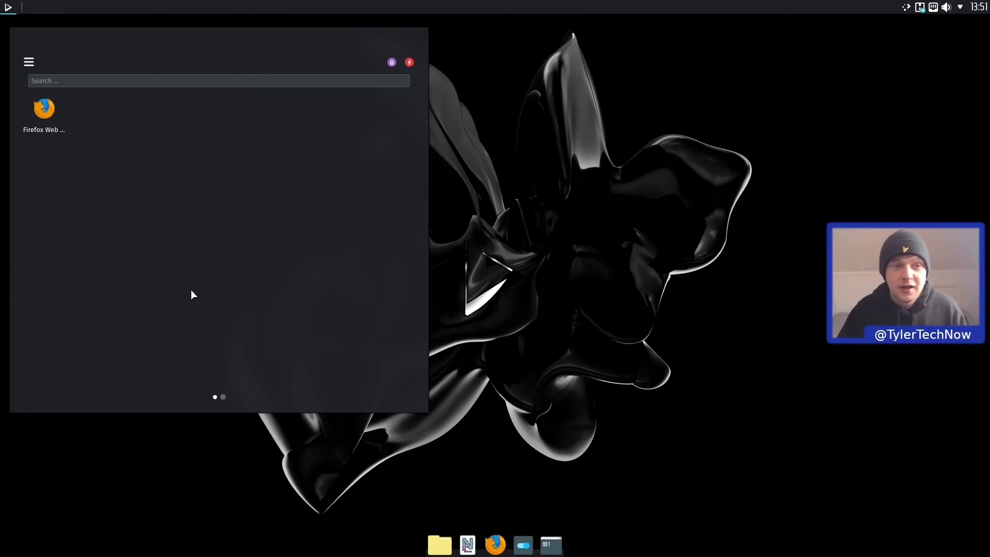
Step: Open and close System Settings, then dismiss the application launcher
left_click(29, 61)
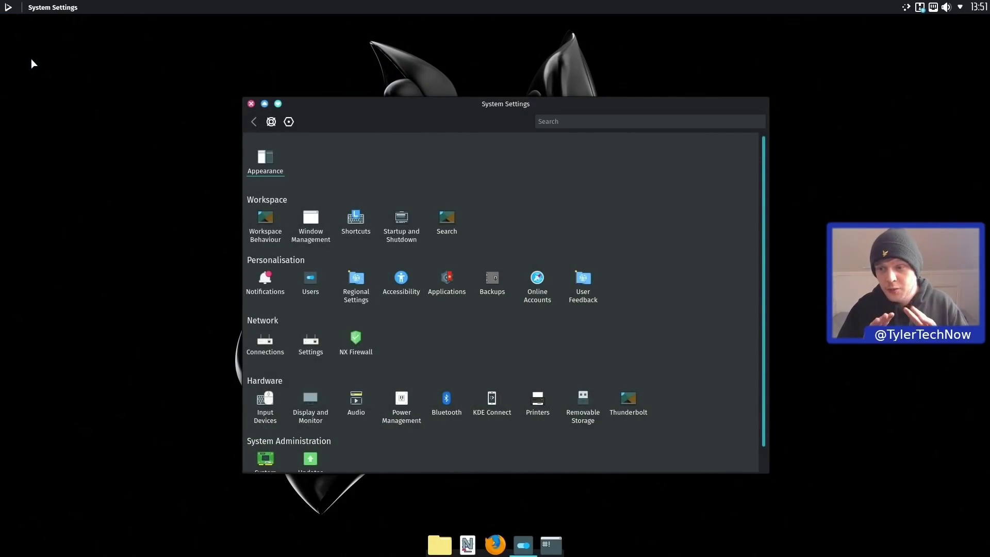
left_click(251, 103)
key("super")
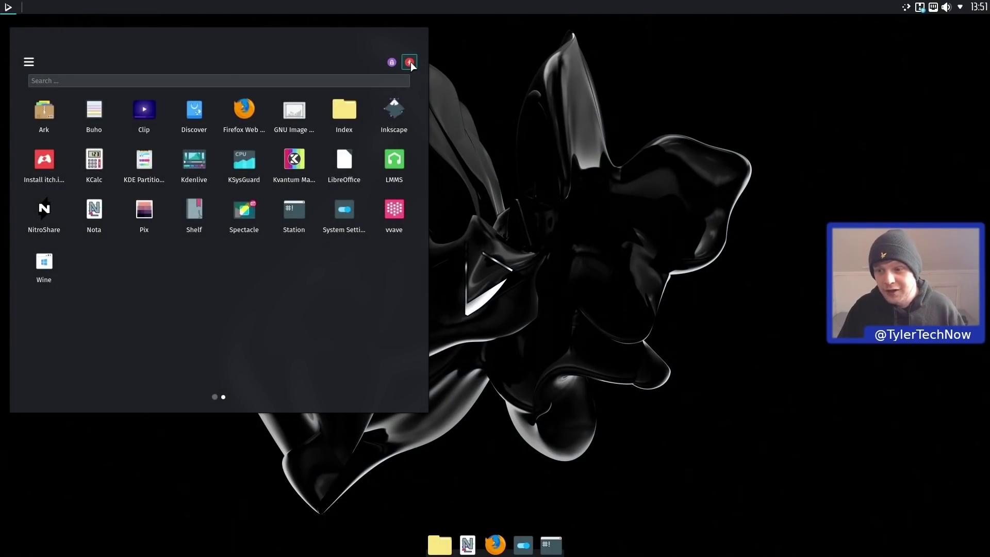
left_click(465, 73)
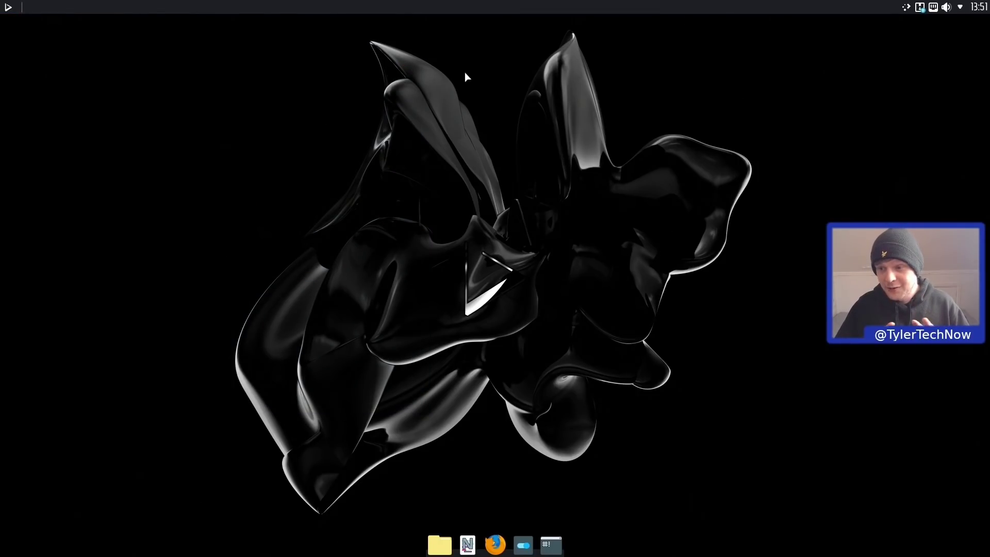
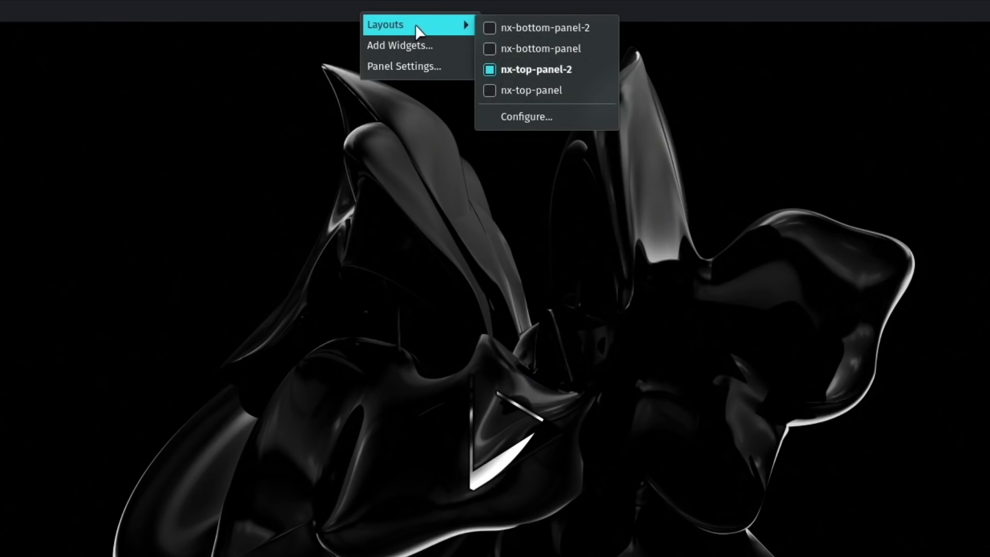
Step: Choose the nx-top-panel-2 panel layout and briefly view the application launcher
left_click(522, 66)
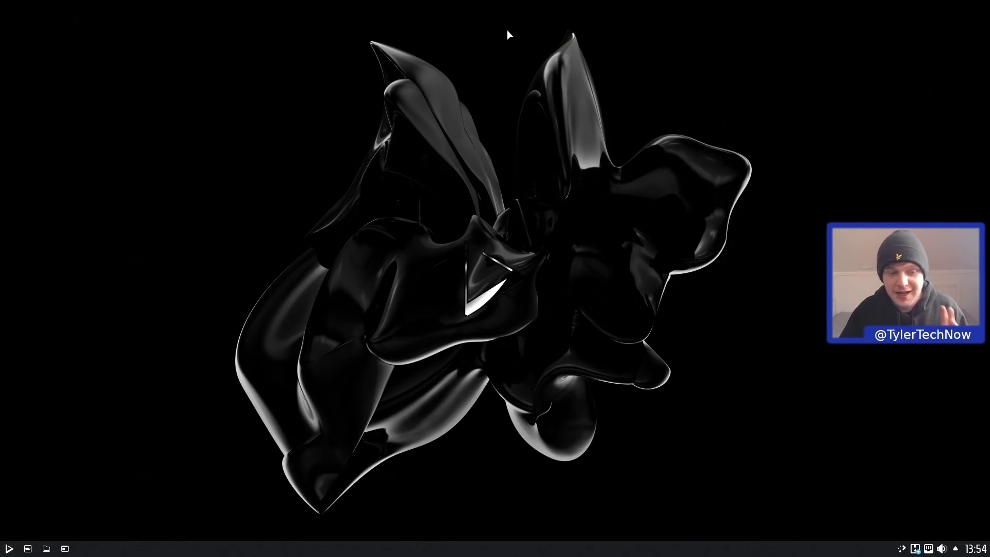
left_click(7, 550)
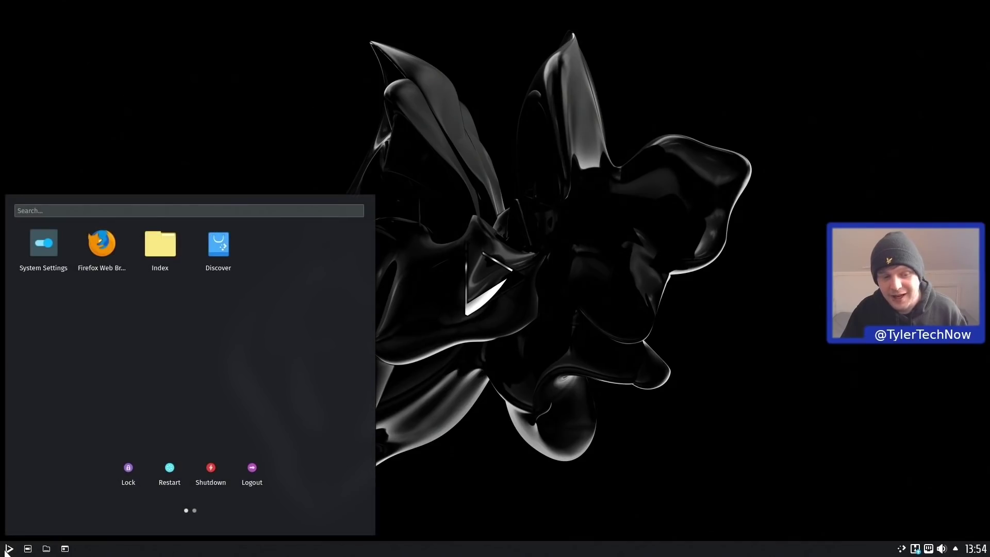
left_click(7, 549)
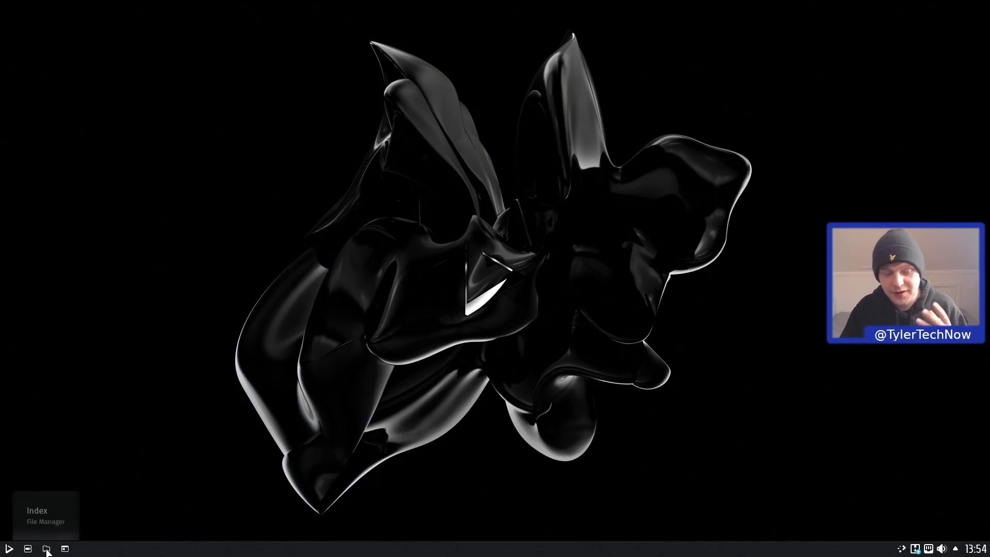
Step: Open the Index file manager from the taskbar, close it, and bring up the panel options
left_click(47, 549)
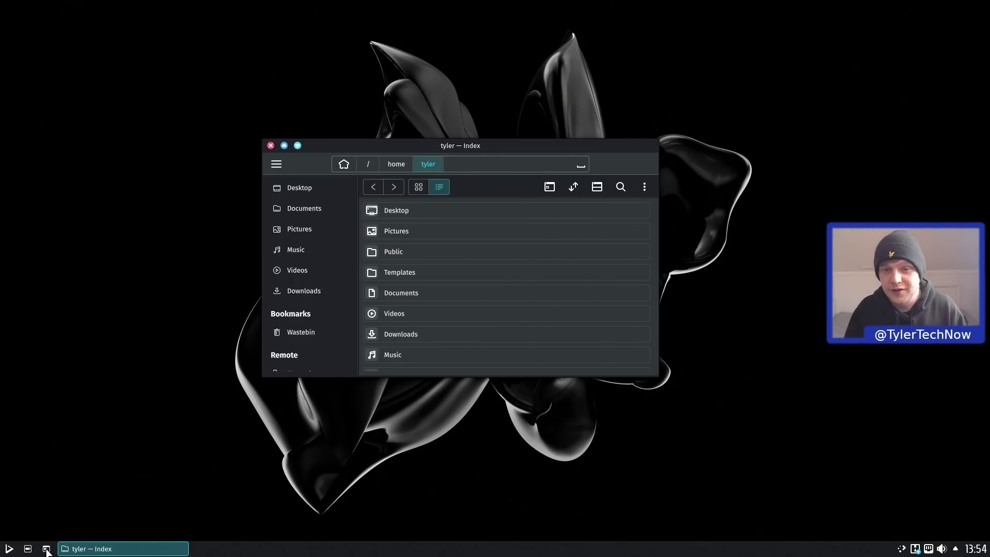
left_click(271, 146)
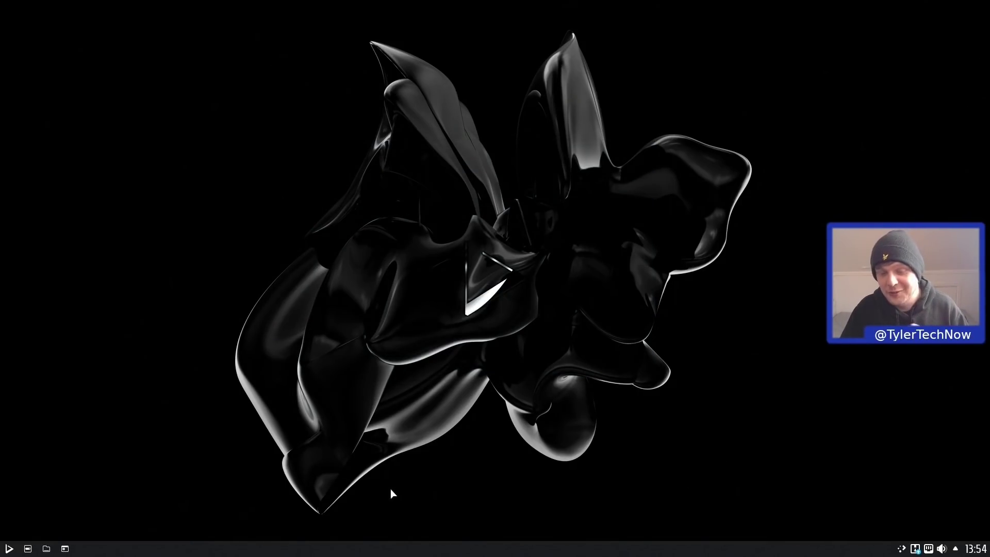
right_click(435, 548)
Step: Switch to the nx-top-panel-2 layout, then open Index, restore it to a window and close it
mouse_move(454, 500)
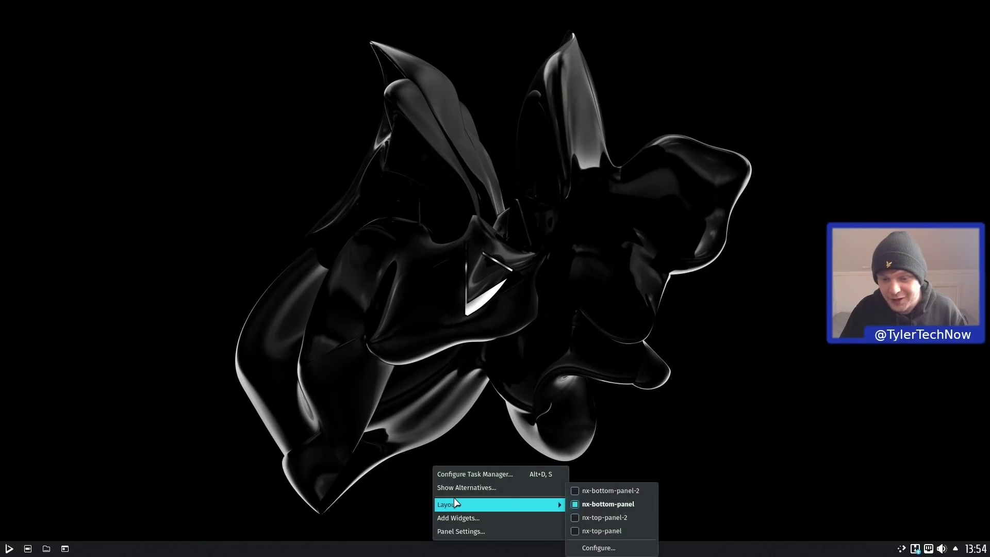
left_click(608, 518)
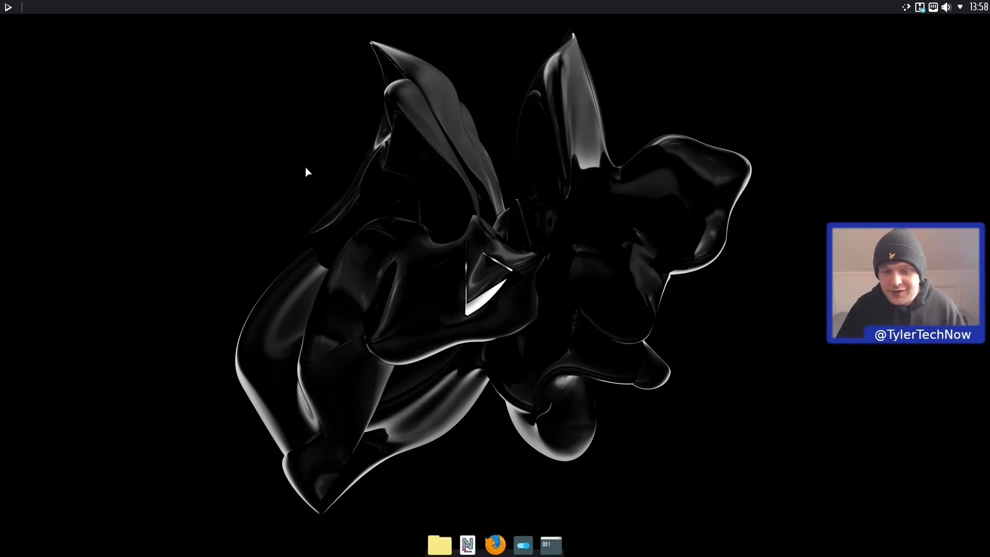
left_click(440, 550)
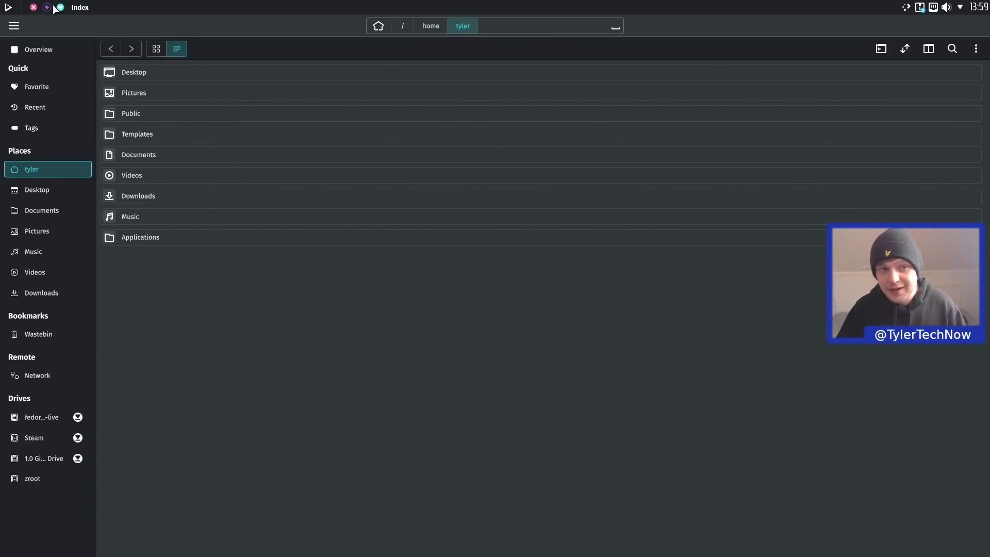
left_click_drag(253, 24, 405, 150)
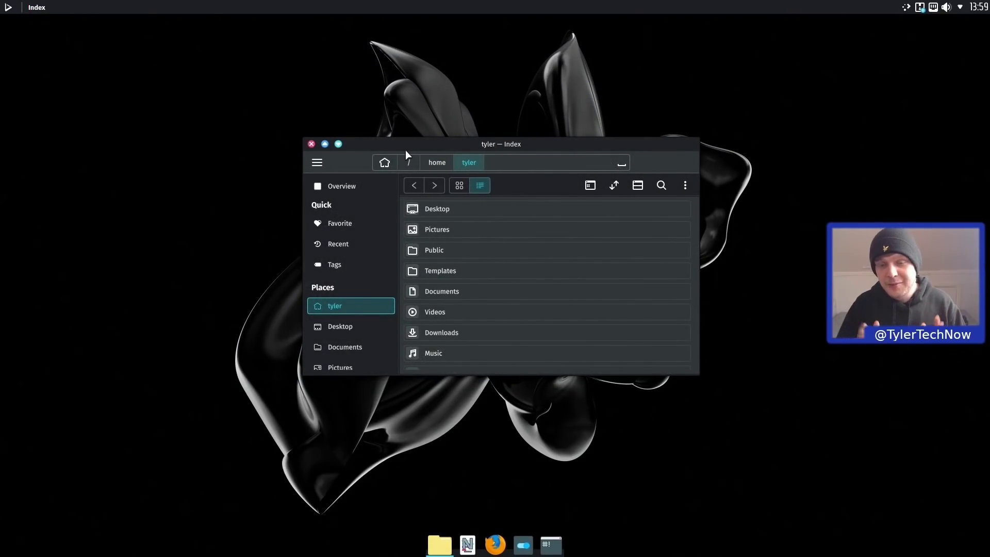
left_click(338, 142)
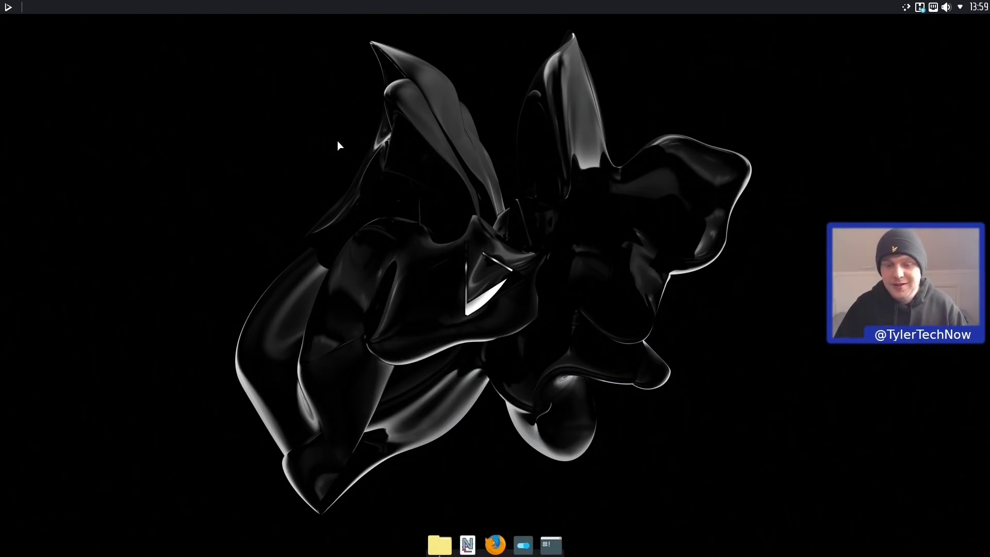
Step: Open Configure Desktop and Wallpaper on the Wallpaper page, showing the current Opal image
left_click(438, 545)
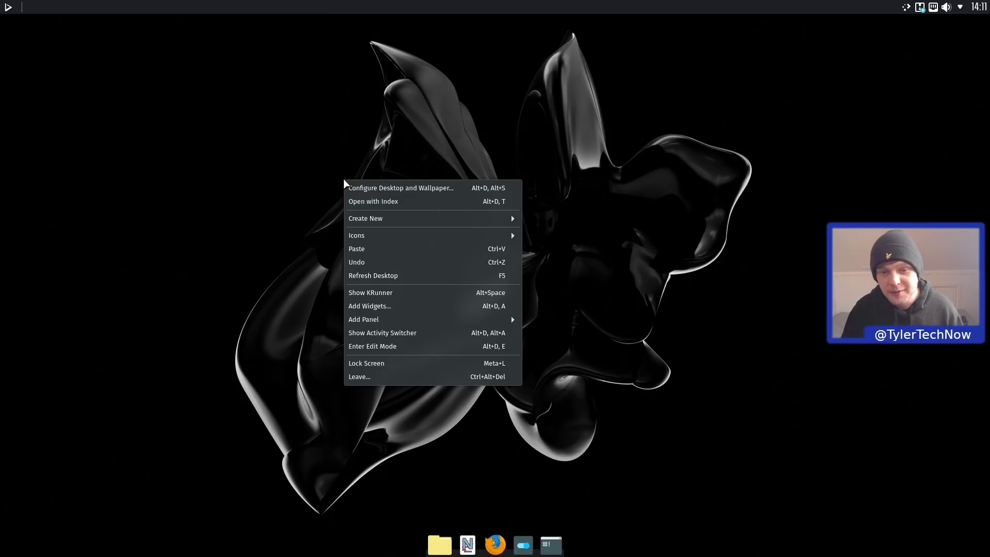
mouse_move(389, 237)
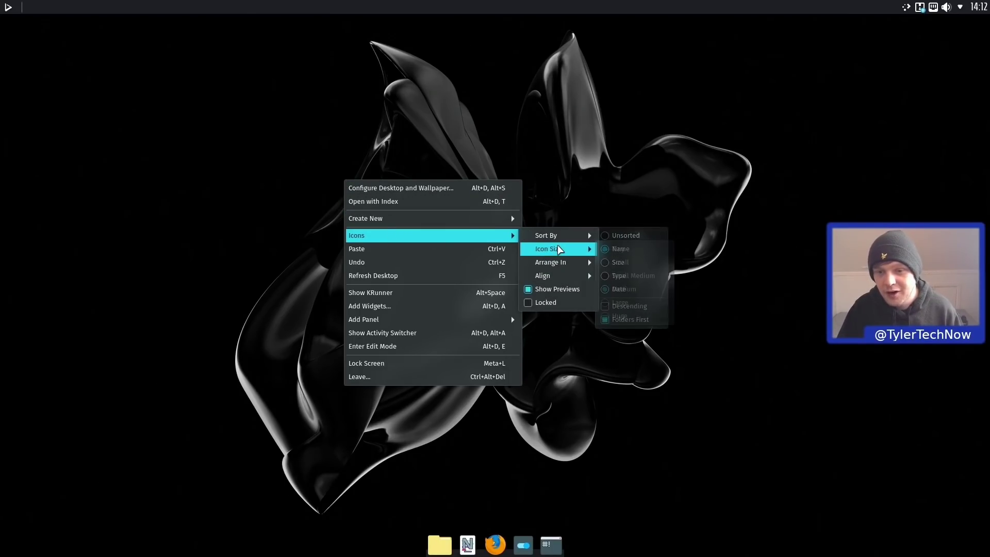
mouse_move(552, 268)
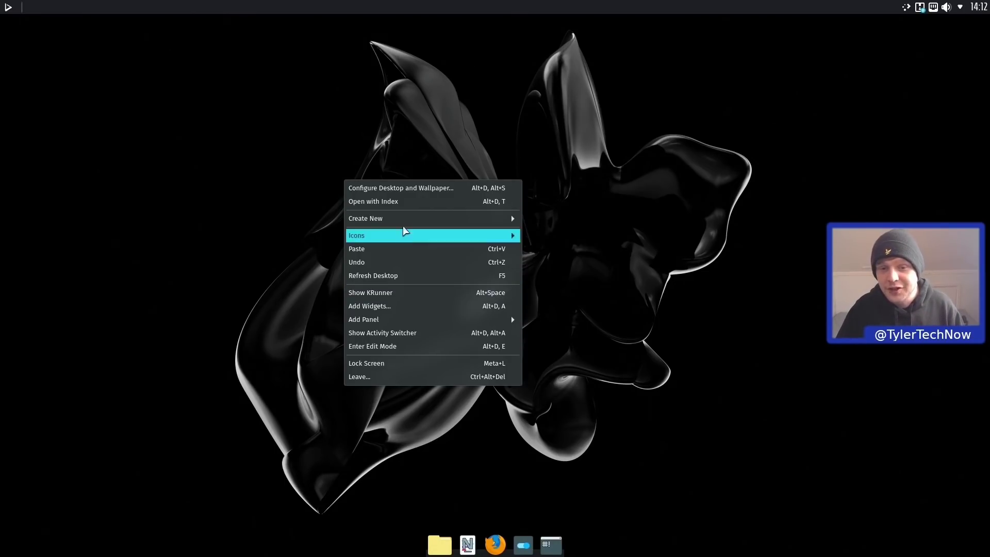
left_click(420, 187)
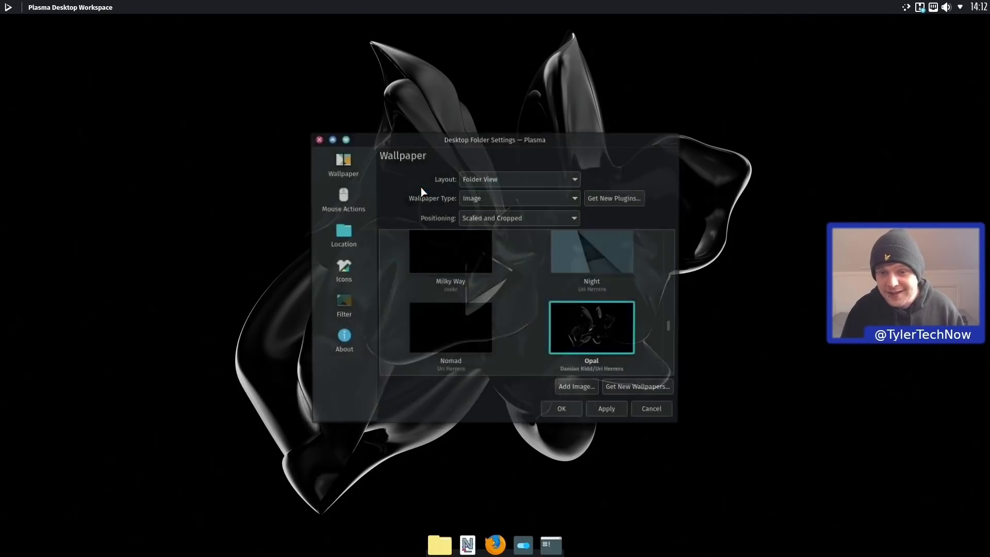
Step: Select the Skyscrapers image in the wallpaper grid, apply it and confirm with OK
scroll(536, 298, "down", 3)
scroll(537, 298, "down", 5)
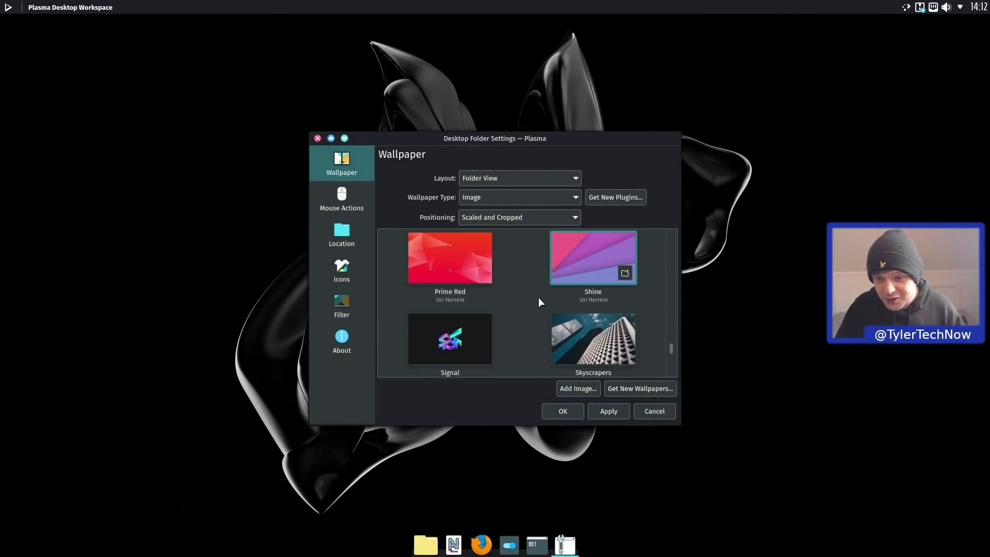
left_click(587, 288)
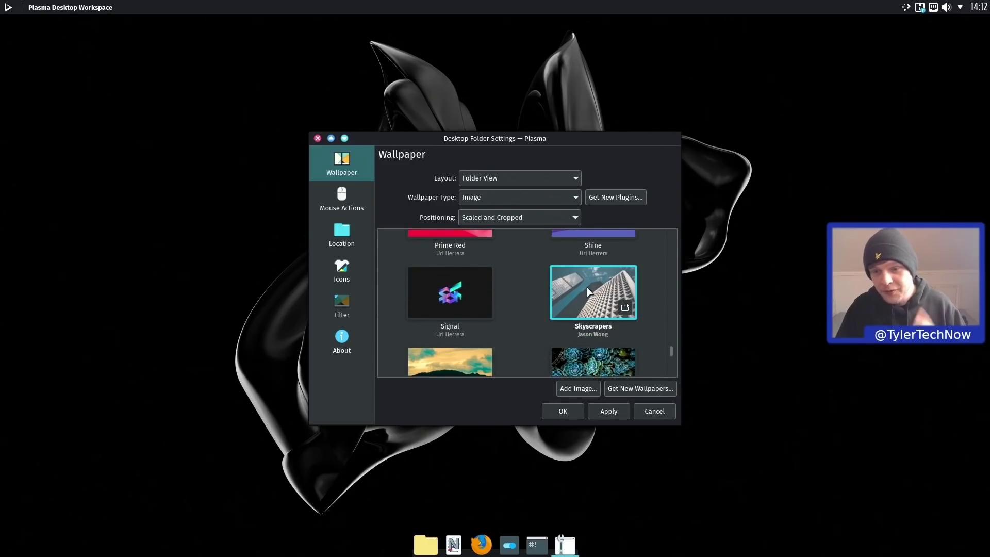
left_click(616, 414)
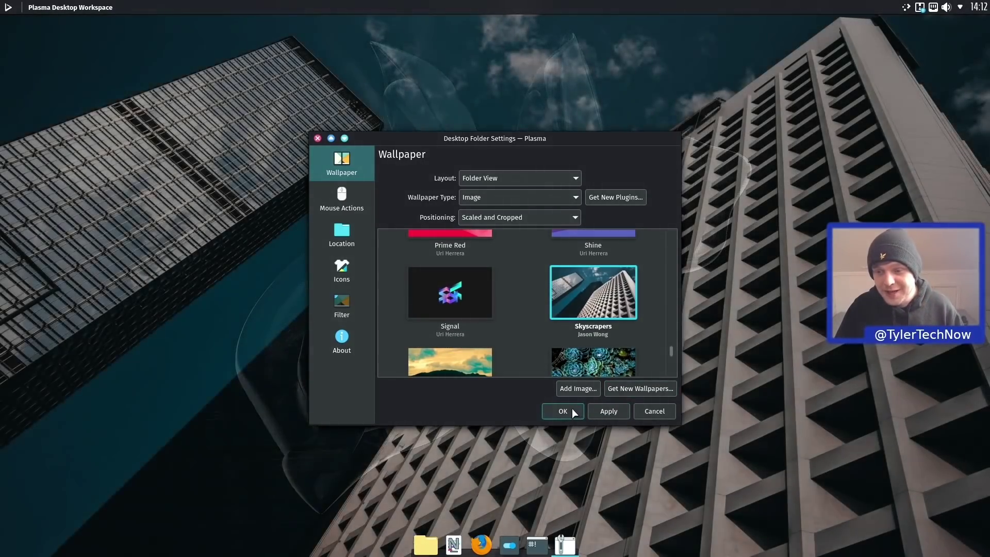
left_click(571, 408)
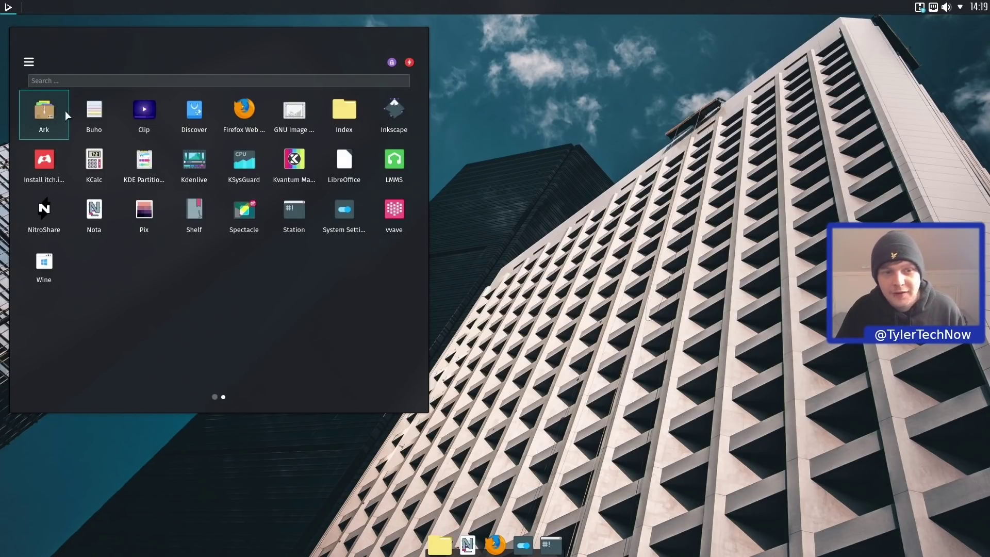
Step: Launch Clip, close its empty video player, and return to the application launcher
left_click(132, 118)
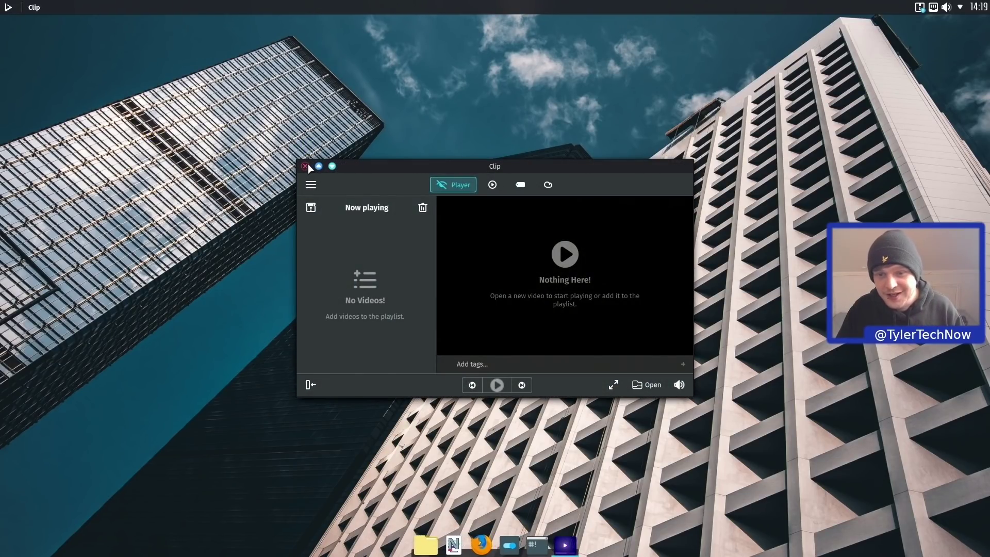
left_click(306, 166)
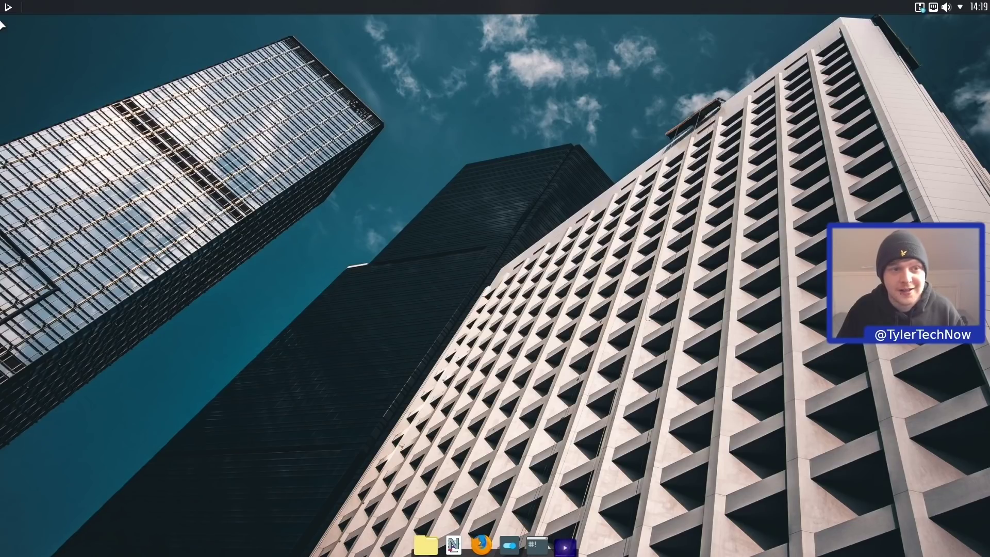
left_click(9, 7)
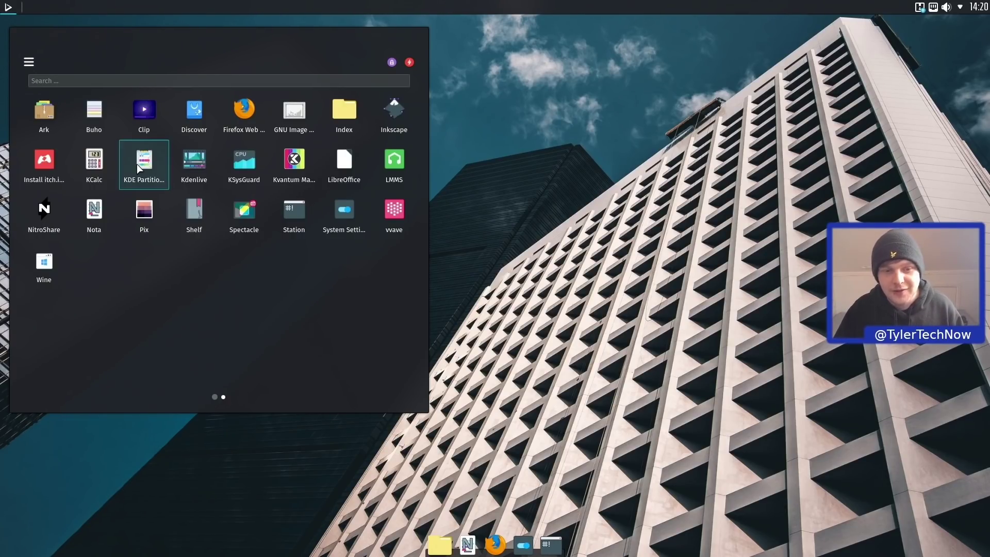
Step: Launch Kdenlive on an empty Untitled project, maximize and restore its window, then close it
left_click(216, 169)
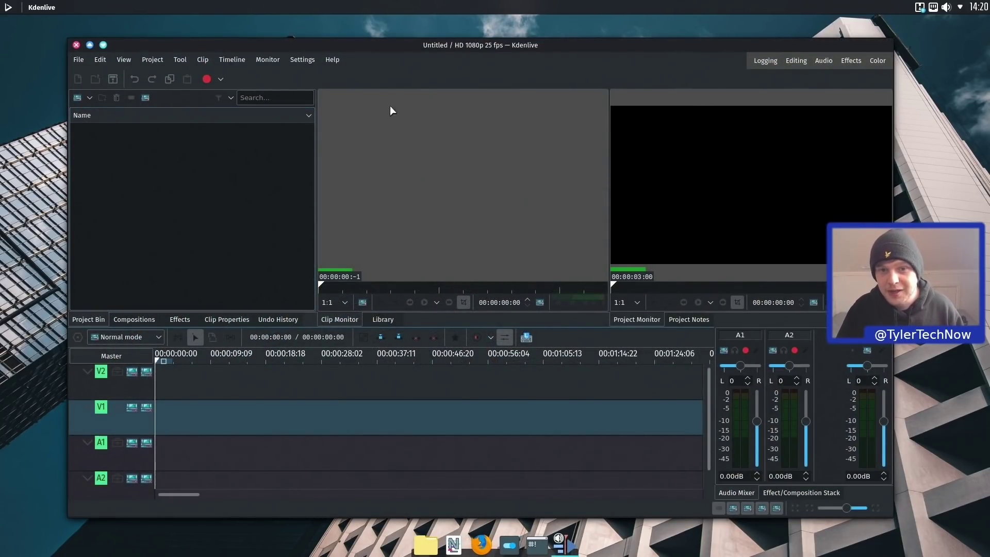
key("i")
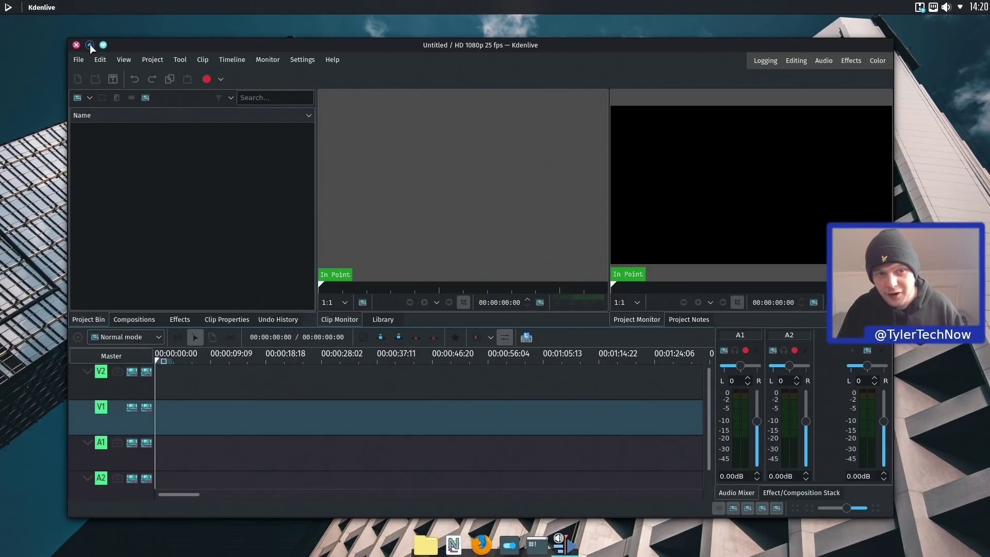
double_click(380, 47)
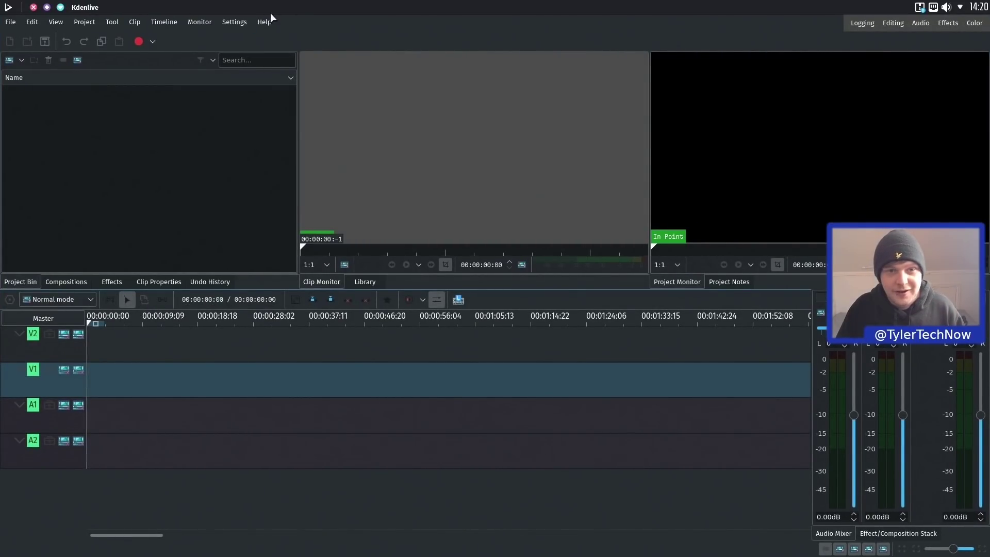
left_click_drag(314, 17, 369, 80)
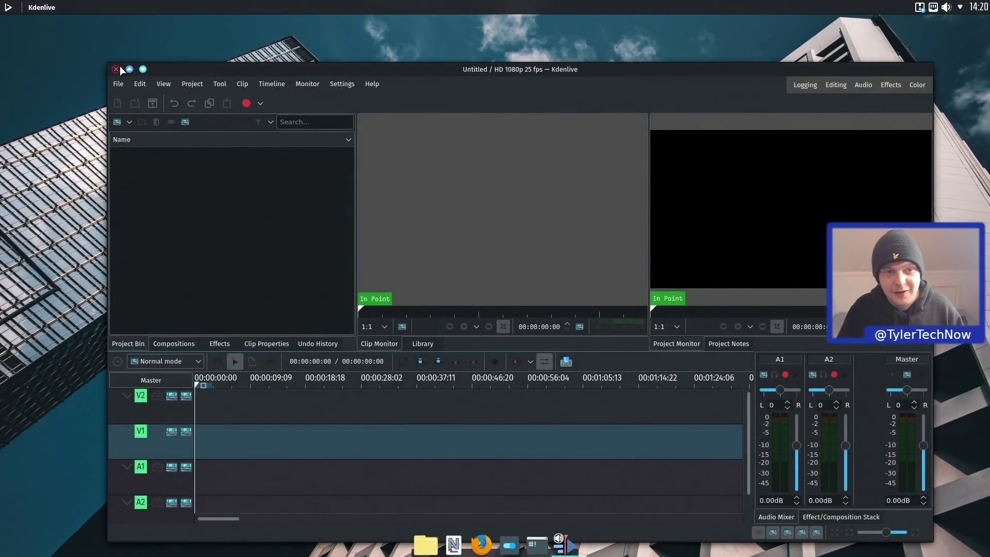
left_click(116, 69)
left_click(8, 8)
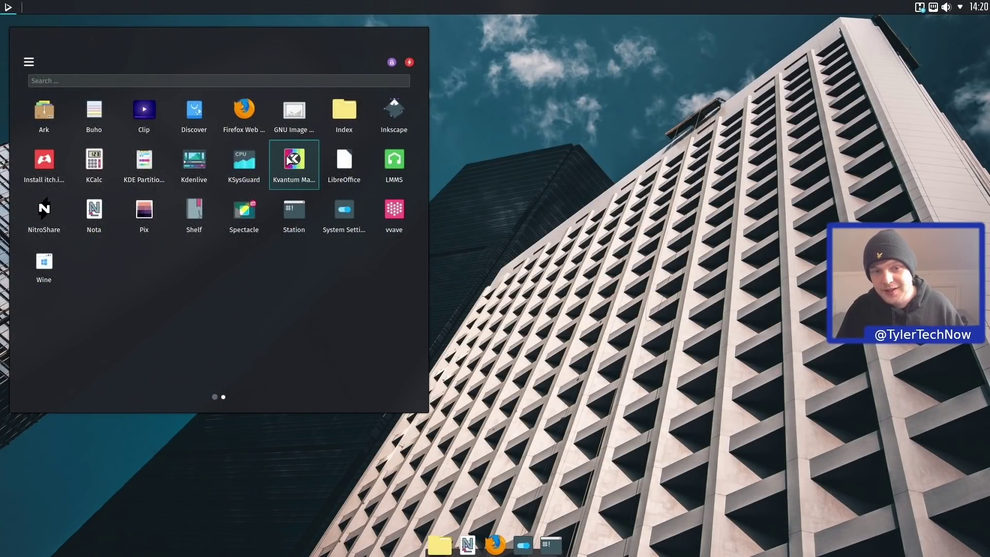
Step: Start a new LibreOffice Writer document and view the About LibreOffice version 7.1.1.2 dialog
left_click(338, 161)
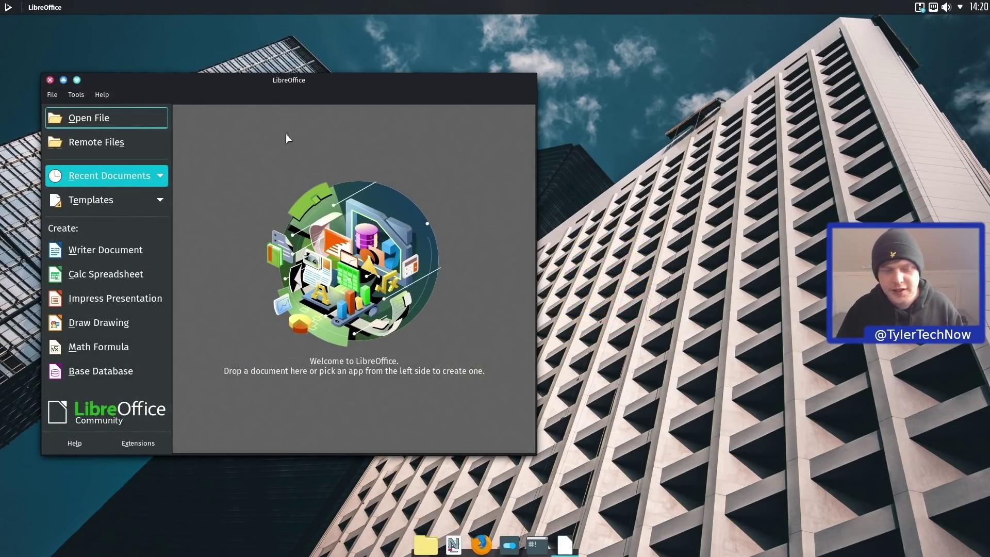
left_click(125, 240)
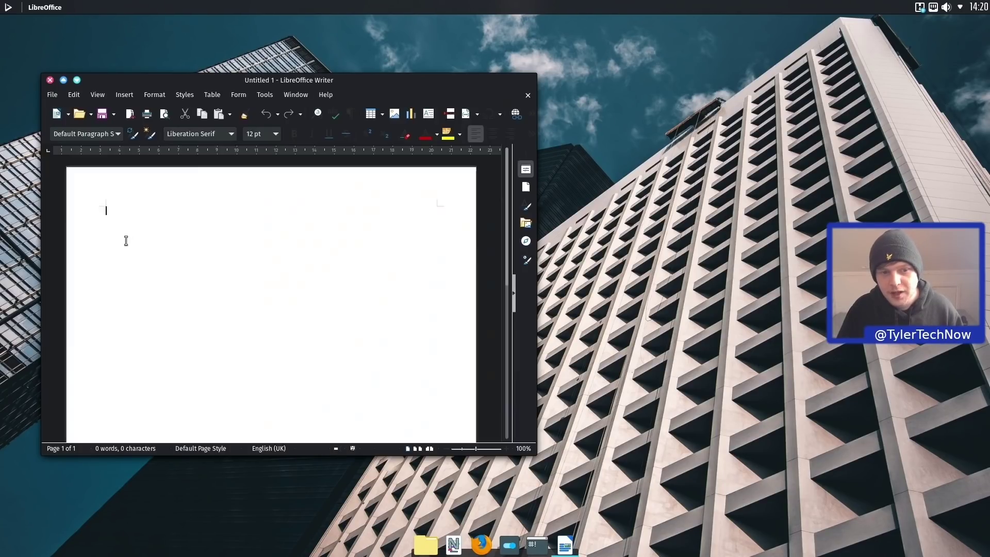
left_click(325, 95)
left_click(358, 275)
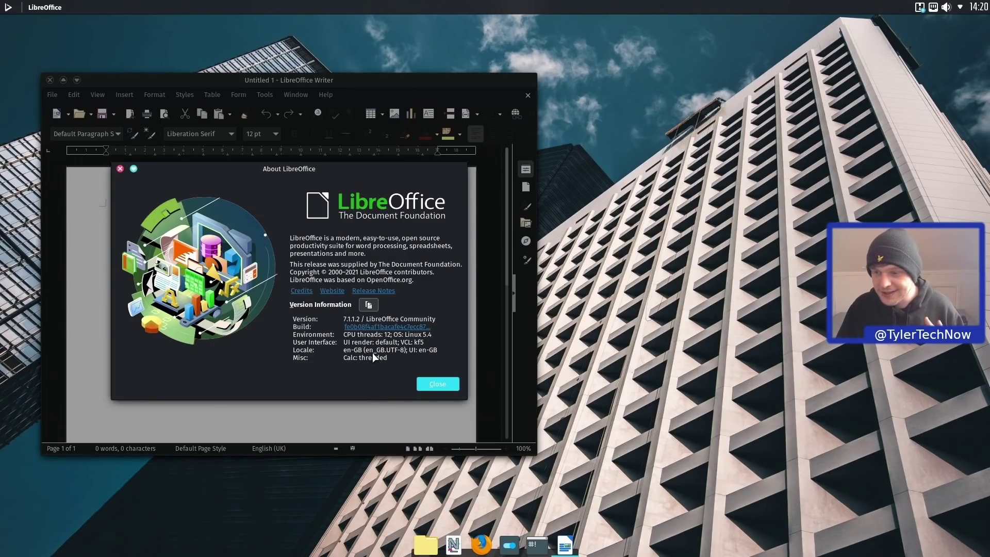
left_click(437, 385)
Step: Type 'sdfsdfds' into the document, then close Writer with Don't Save
type("sdfsdfds")
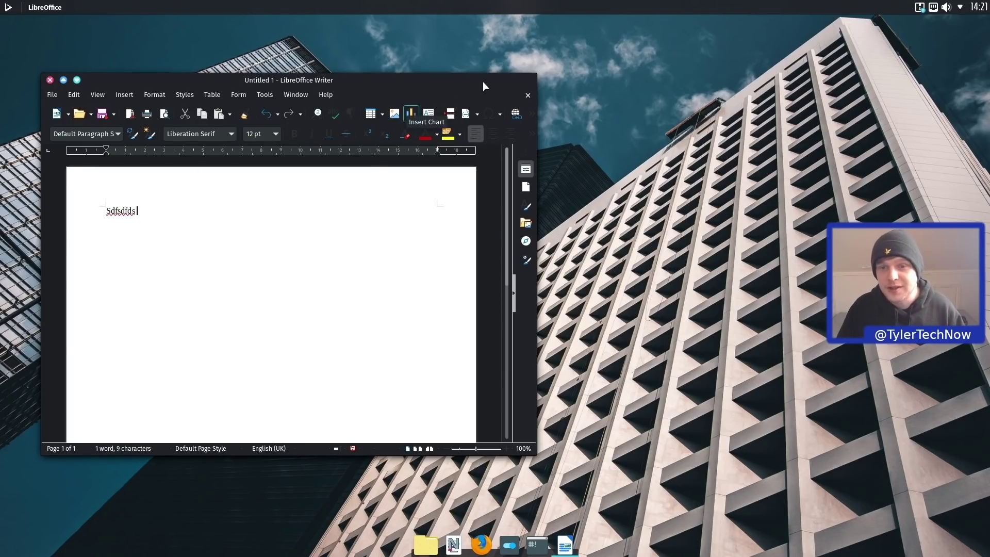
left_click(49, 80)
key("super")
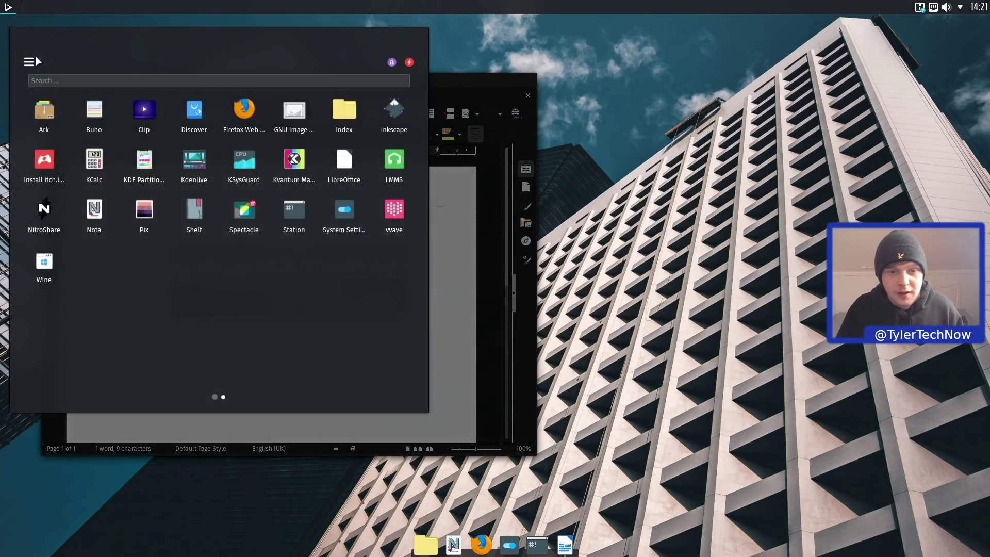
left_click(464, 272)
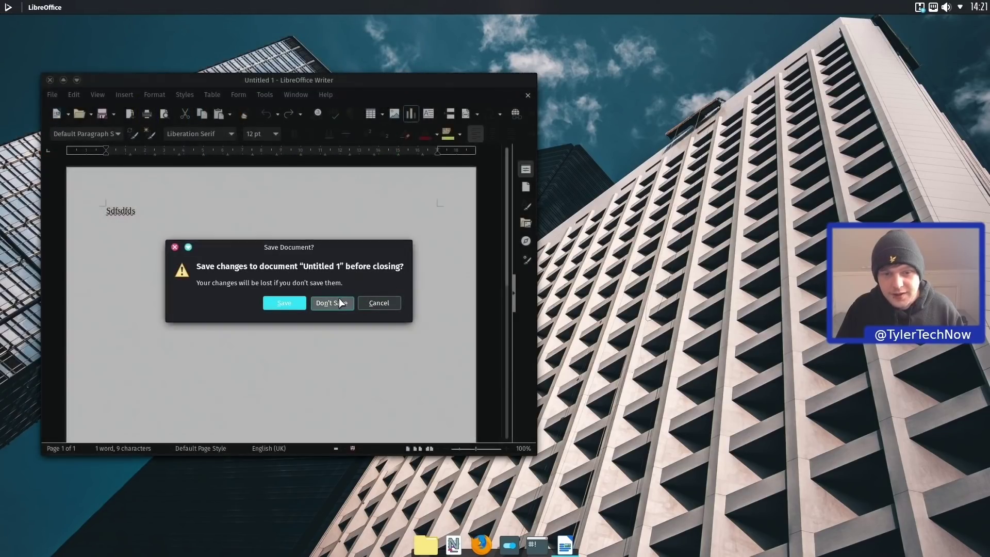
left_click(339, 298)
left_click(5, 7)
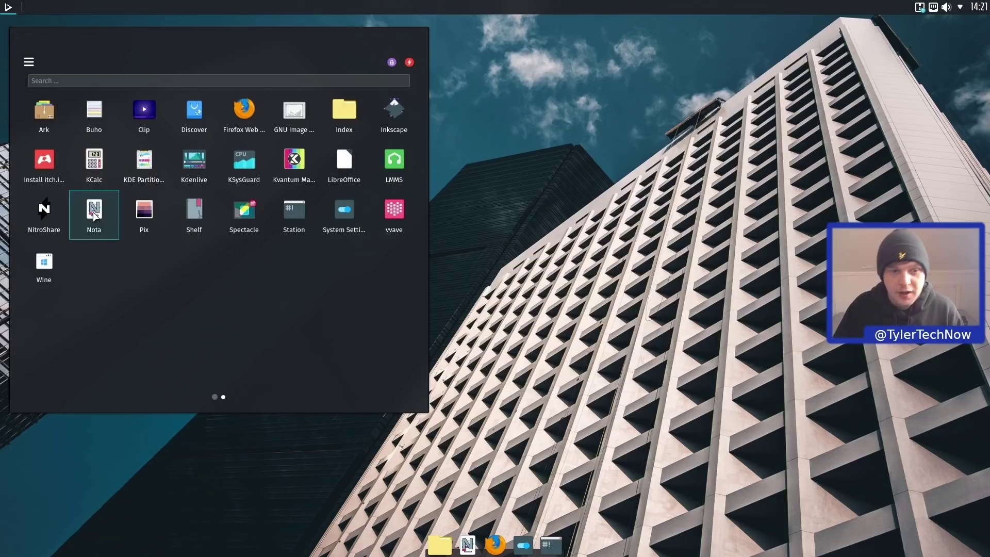
Step: Launch Shelf, close its empty document viewer, and return to the application launcher
left_click(190, 212)
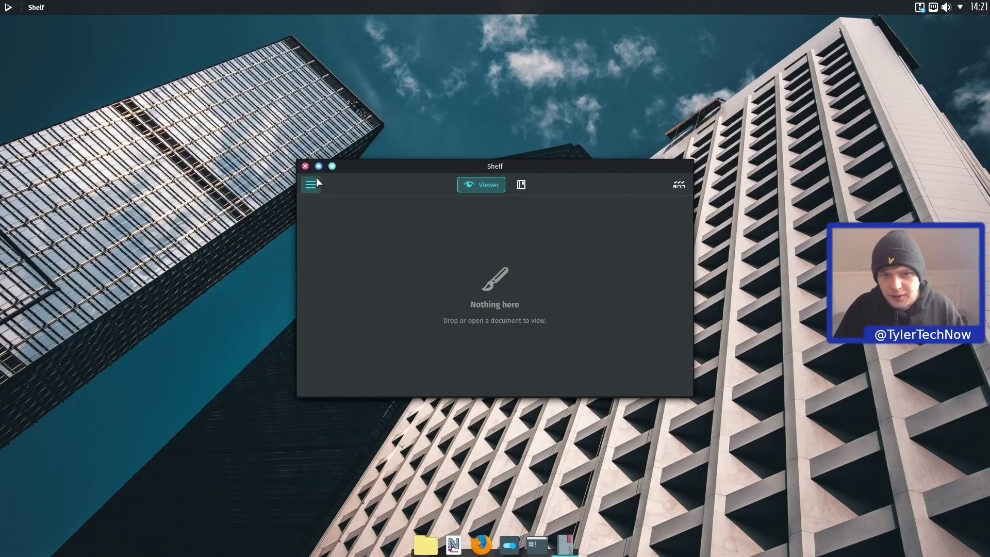
left_click(305, 166)
left_click(8, 7)
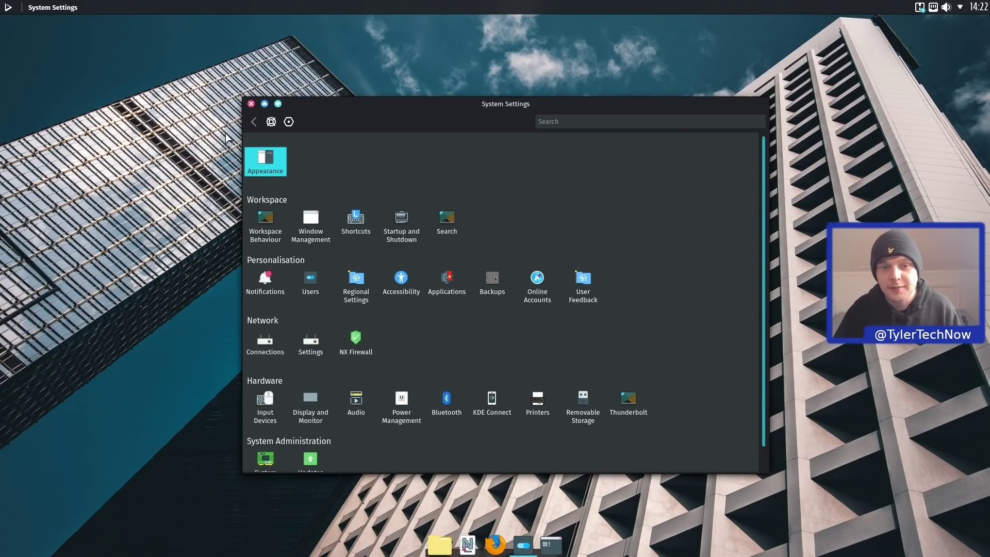
Step: Apply the light Nitrux global theme and tile Index beside System Settings to preview it
left_click(258, 152)
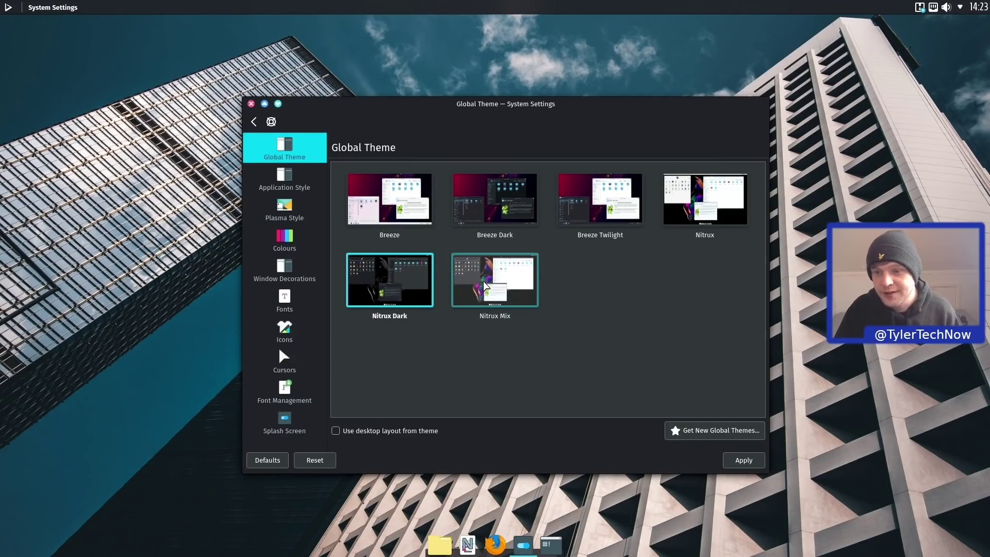
left_click(681, 202)
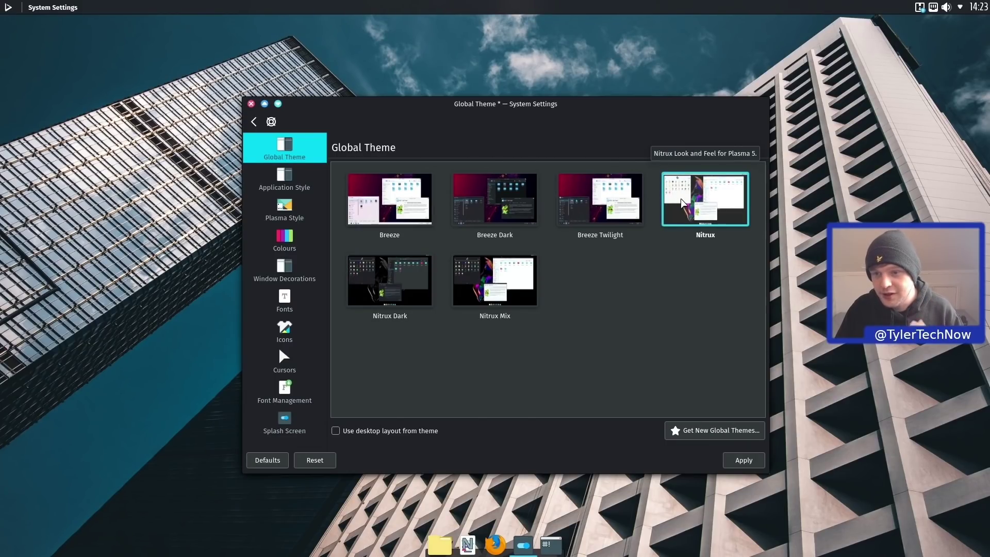
left_click(744, 460)
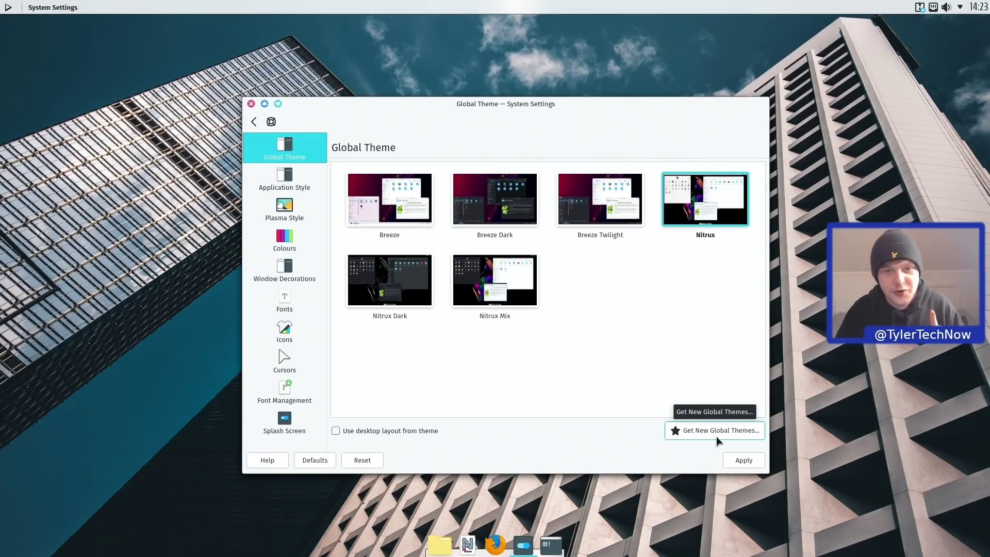
left_click(439, 546)
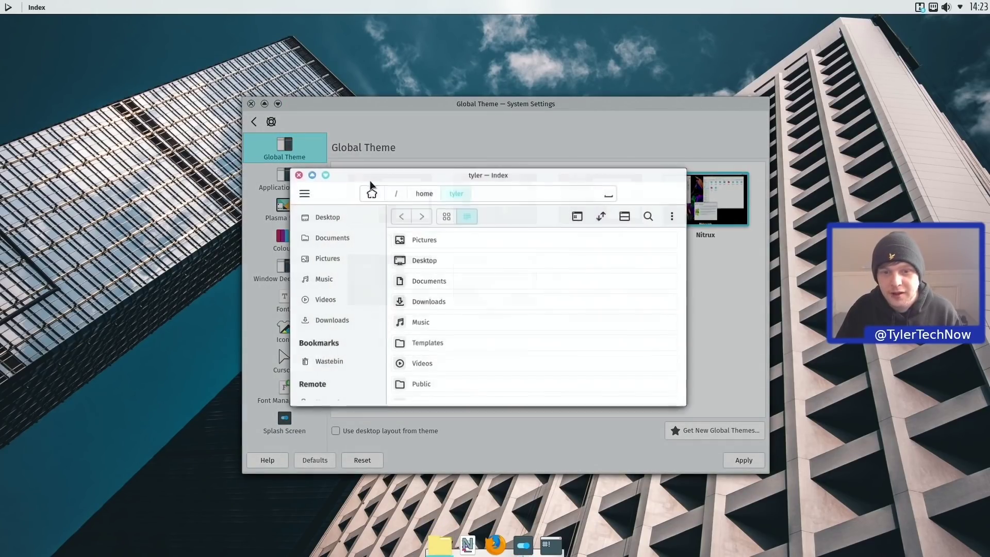
left_click_drag(440, 174, 0, 237)
left_click_drag(614, 107, 983, 180)
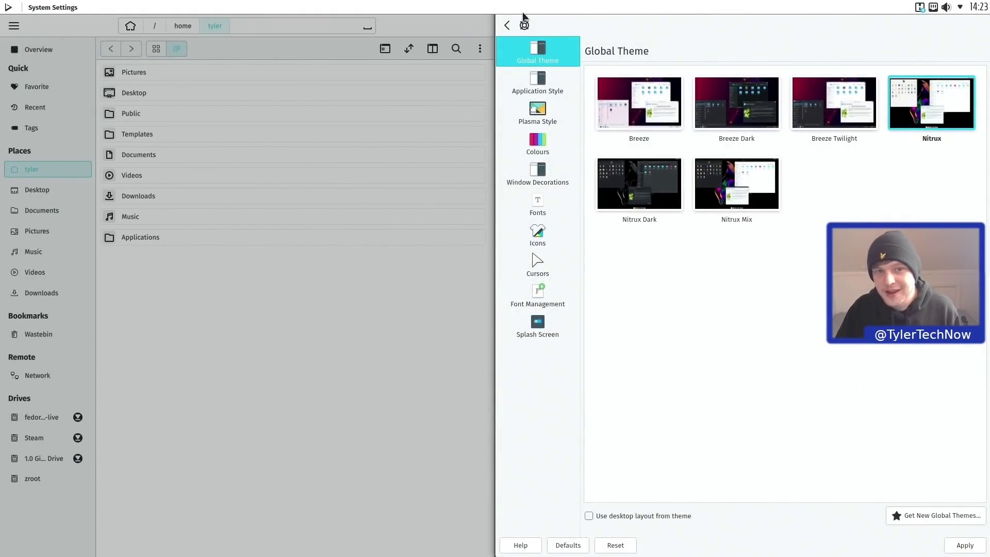
double_click(437, 29)
left_click_drag(701, 44, 545, 31)
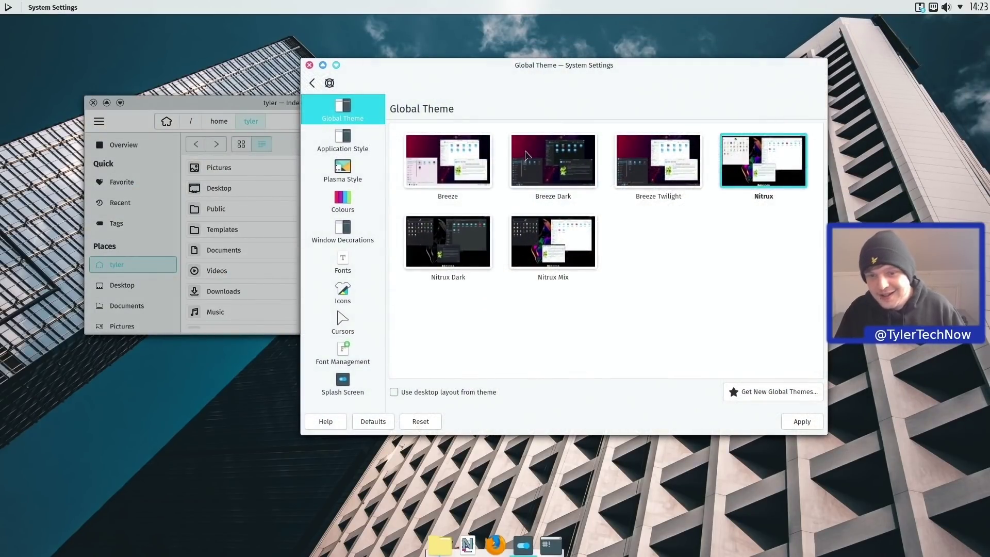
Step: Apply the Nitrux Dark global theme and reopen Index to check its dark look
left_click(452, 261)
left_click(802, 421)
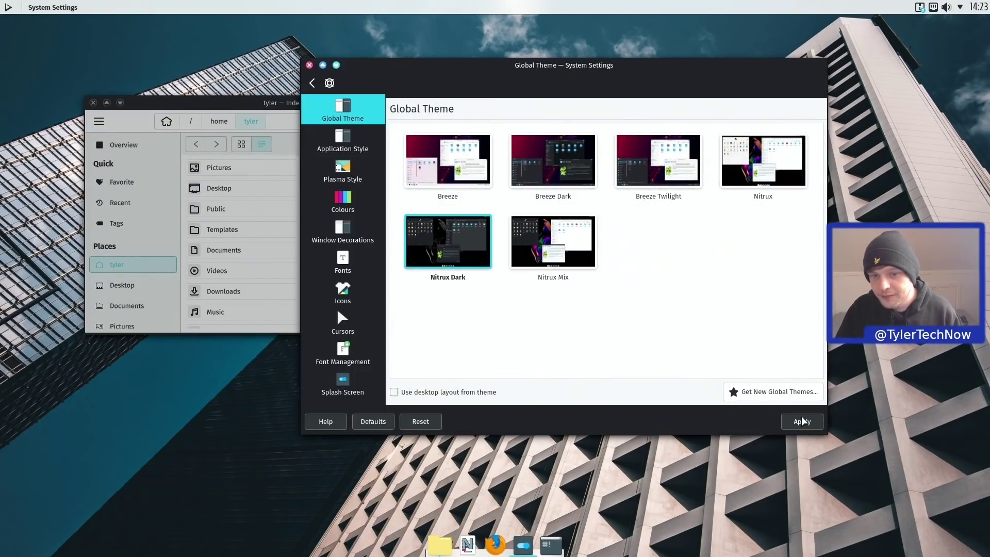
left_click(226, 113)
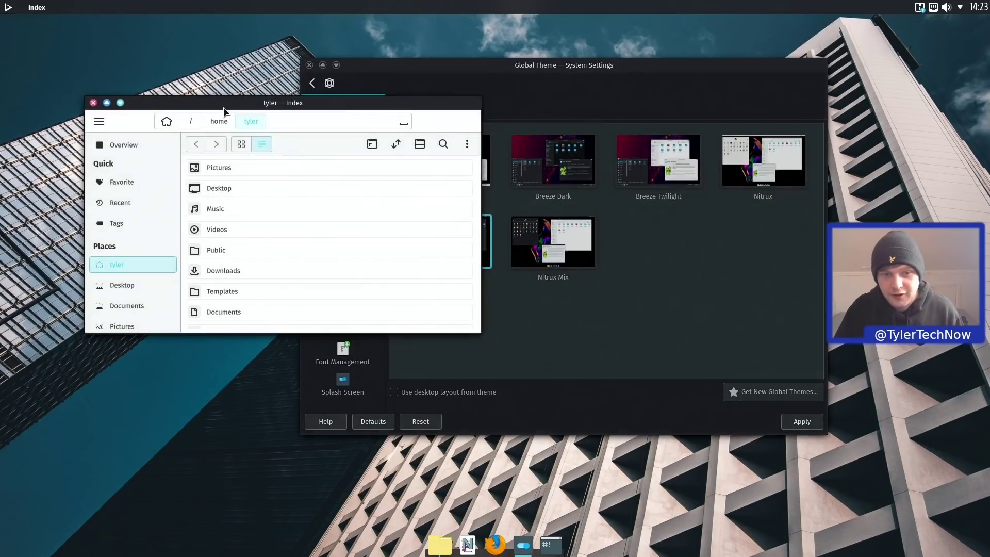
left_click(94, 103)
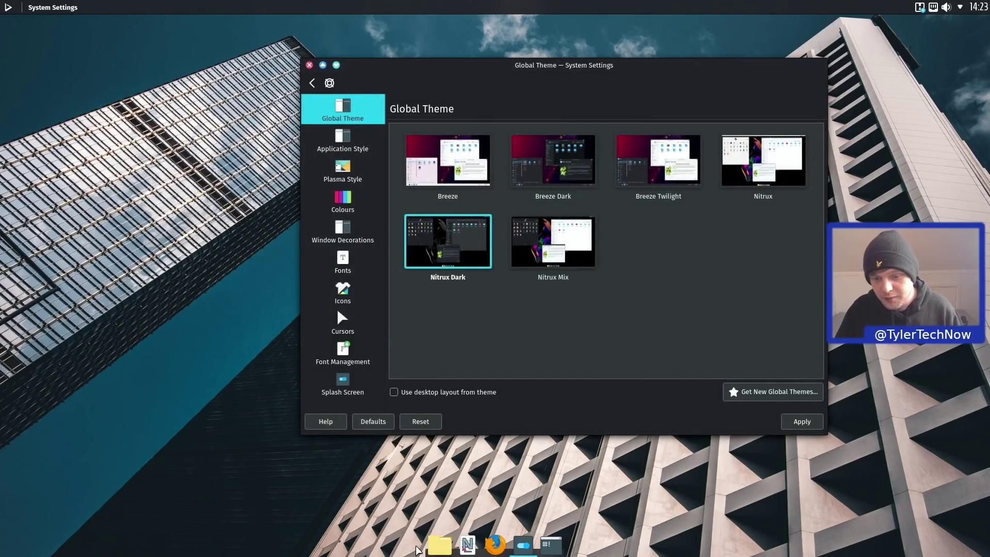
left_click(442, 544)
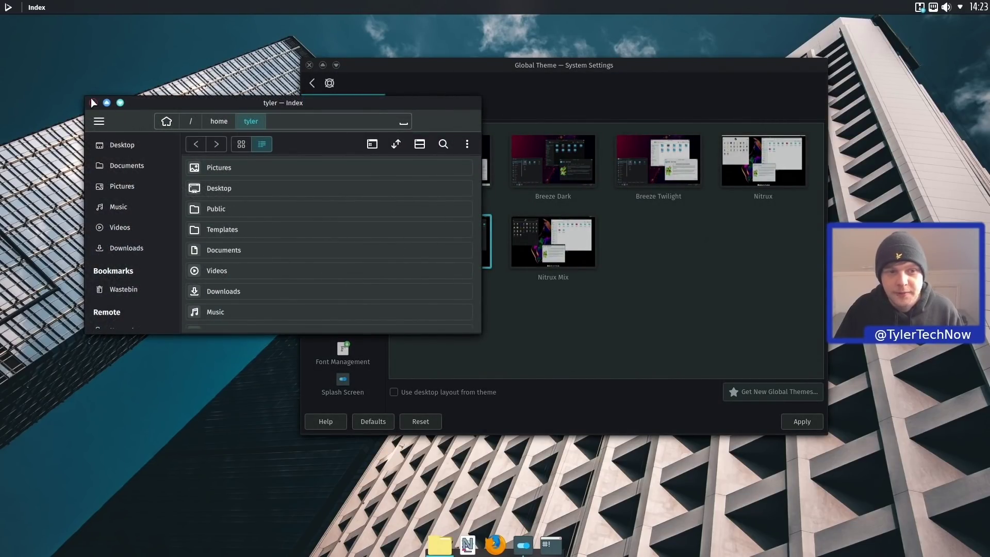
left_click(94, 102)
Step: View the Application Style (Nitrux) and Icons (Luv) pages, then go back to the overview
left_click(353, 147)
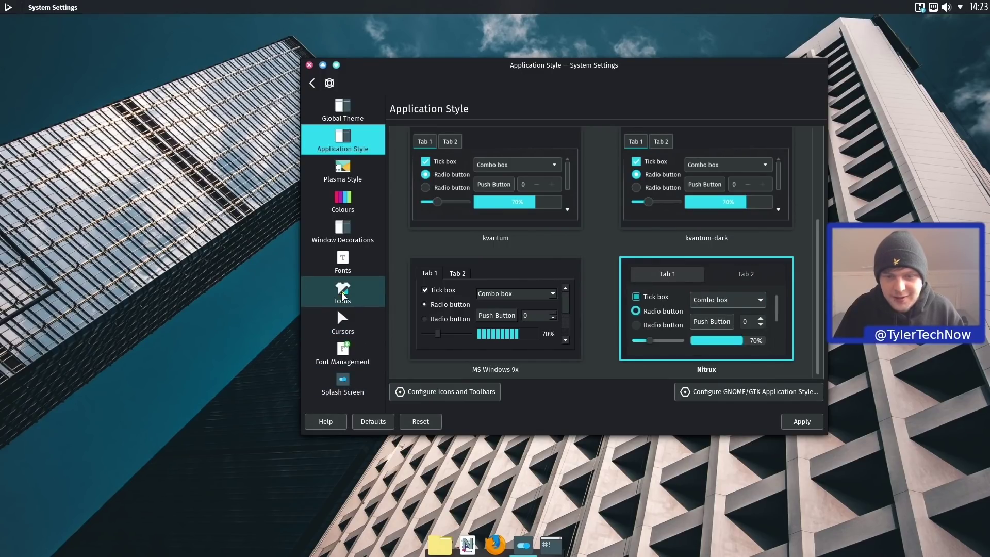
left_click(341, 295)
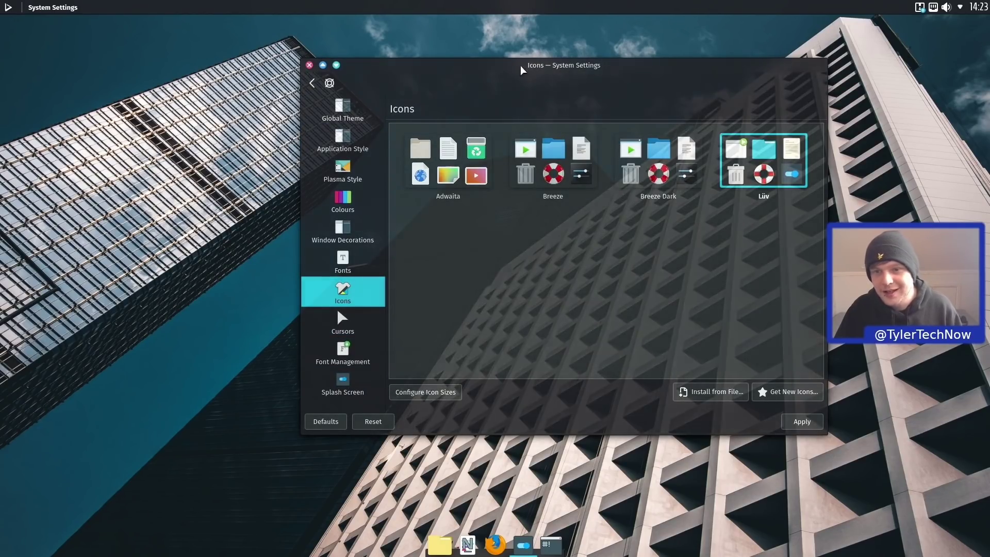
left_click_drag(522, 70, 483, 79)
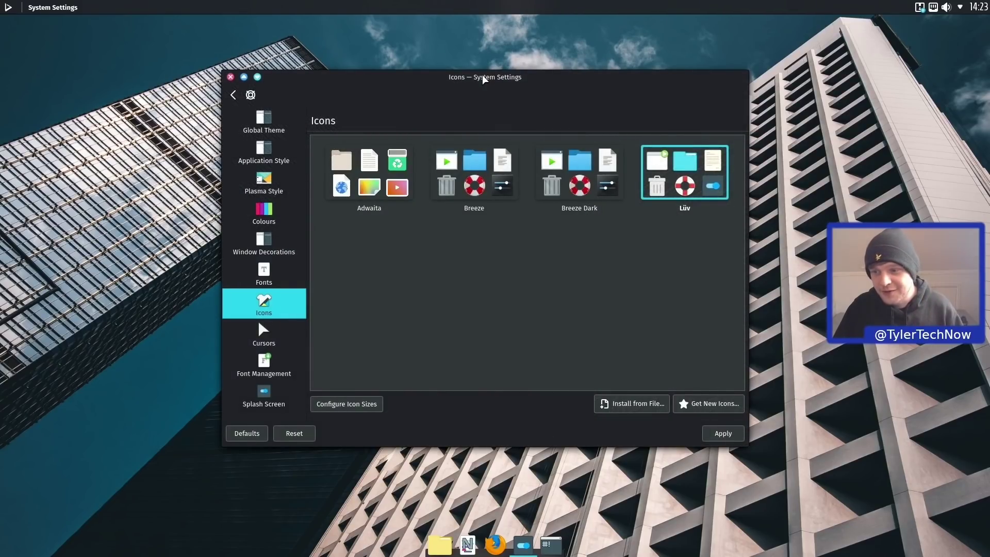
left_click(230, 98)
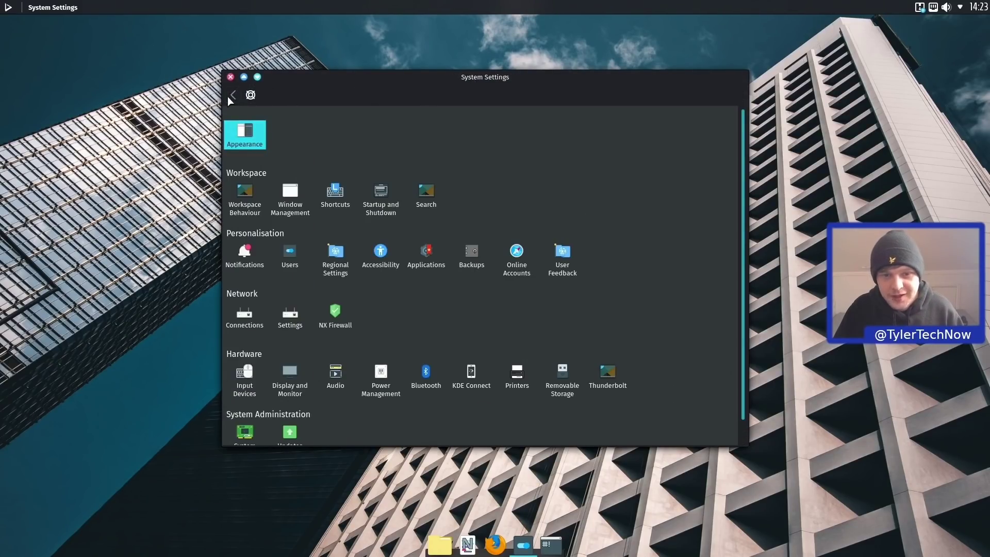
mouse_move(250, 127)
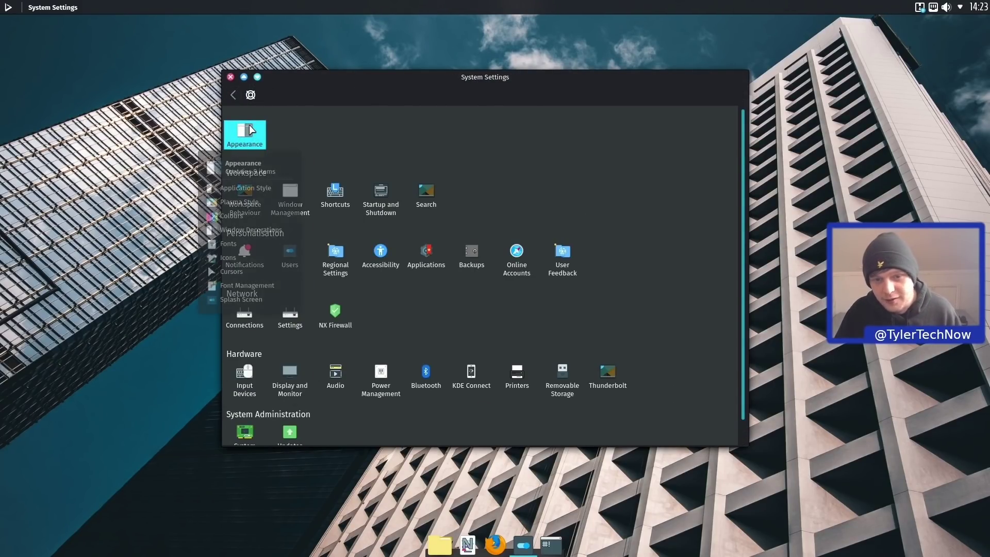
Step: Enable and apply the Krohnkite tiling script under Window Management > KWin Scripts
left_click(294, 196)
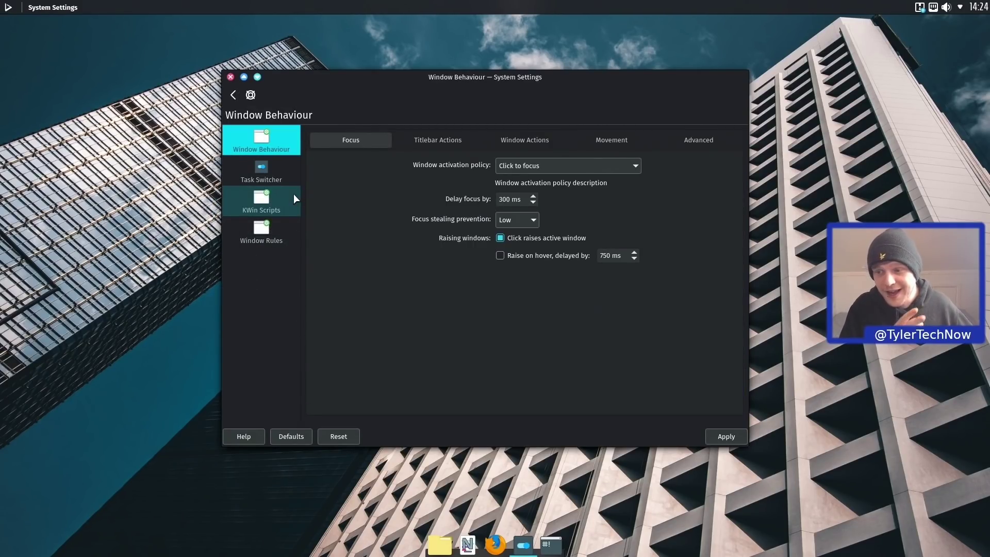
left_click(294, 199)
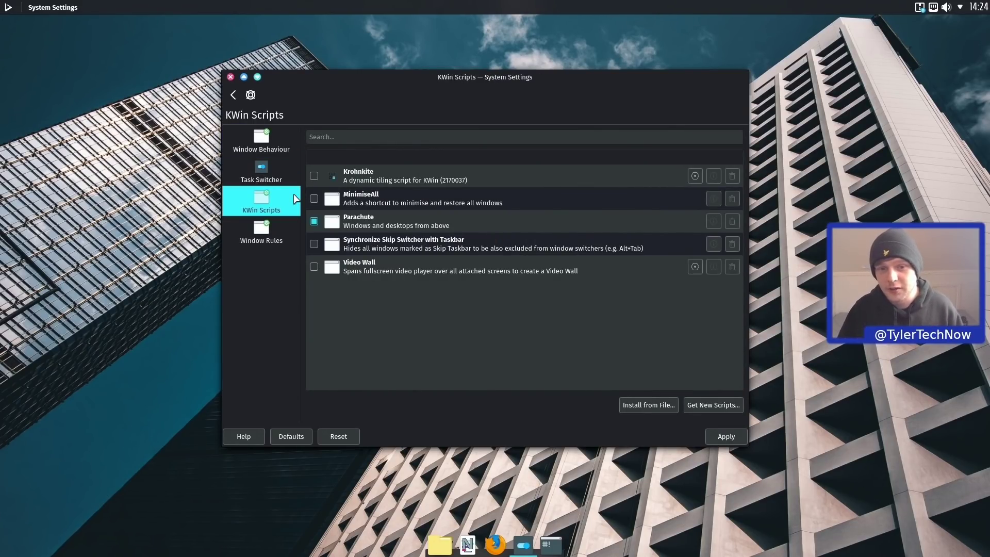
left_click(314, 176)
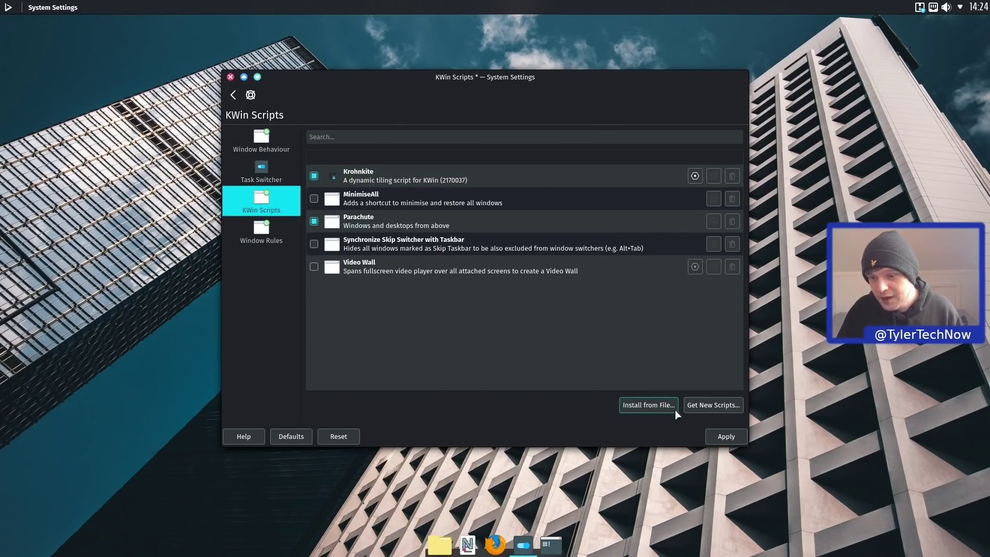
left_click(729, 438)
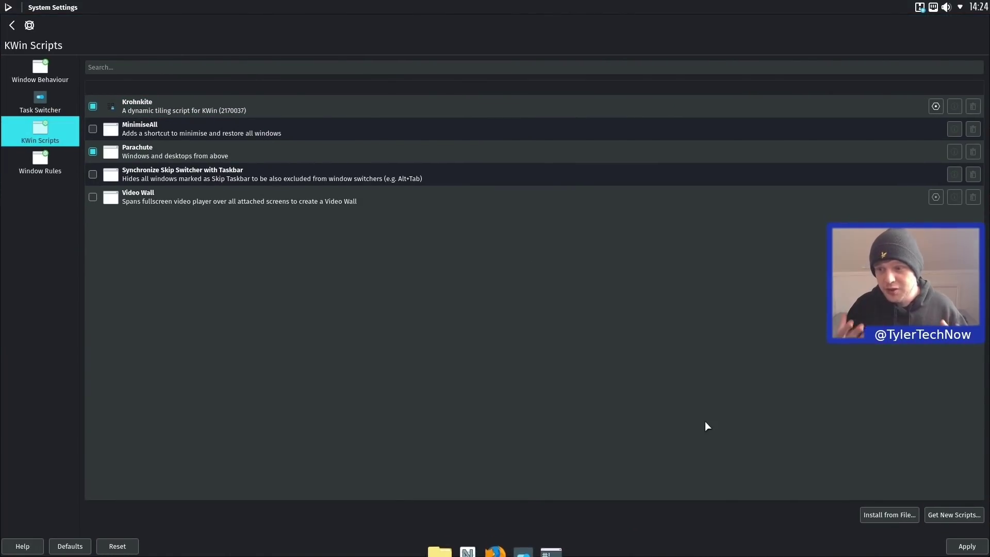
Step: Launch Index to see it tile, then untick Krohnkite and close the Index window
mouse_move(424, 554)
left_click(439, 541)
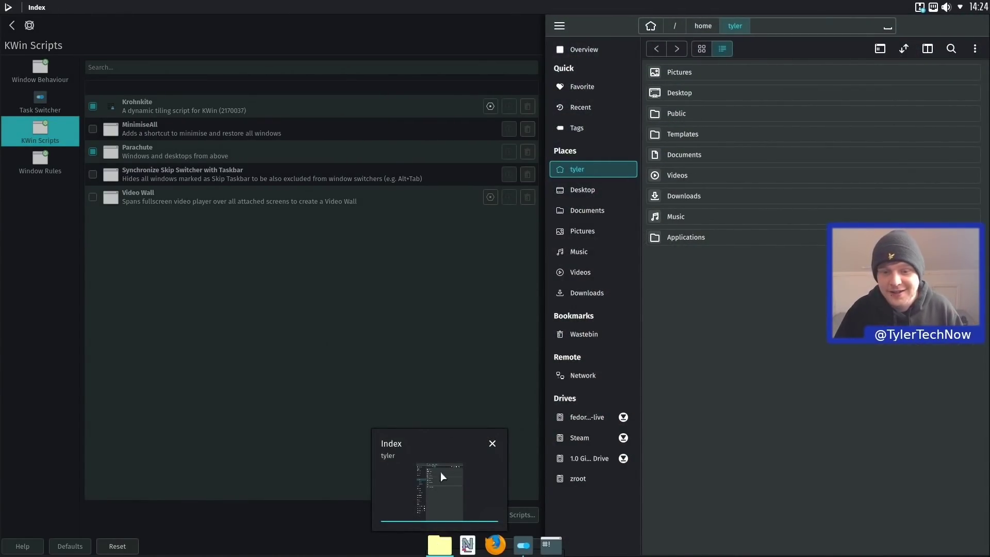
left_click(469, 107)
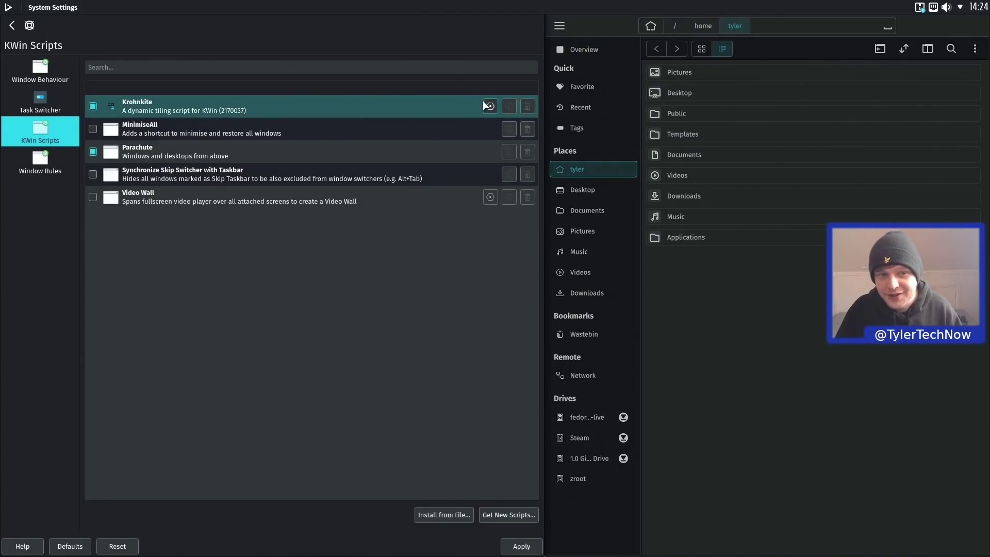
left_click(94, 107)
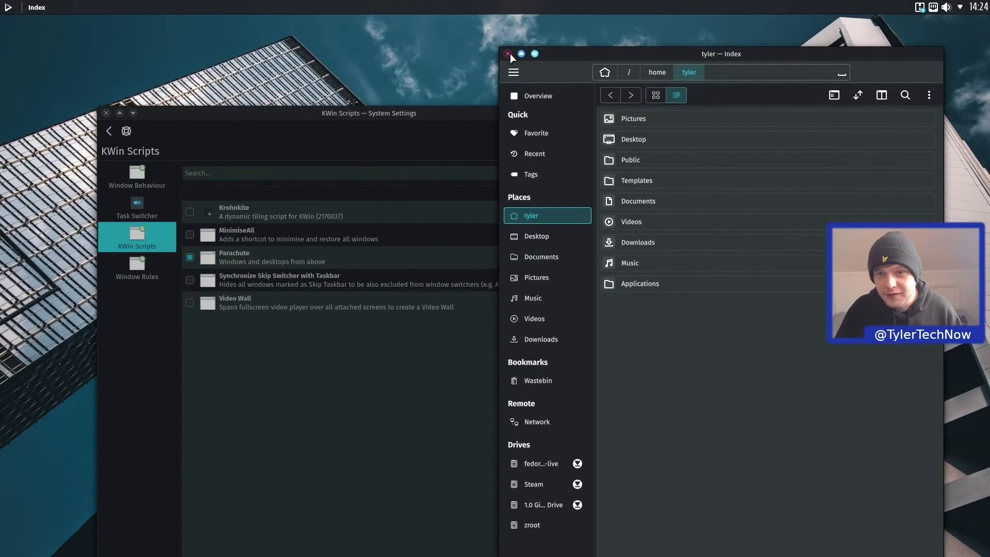
left_click(509, 54)
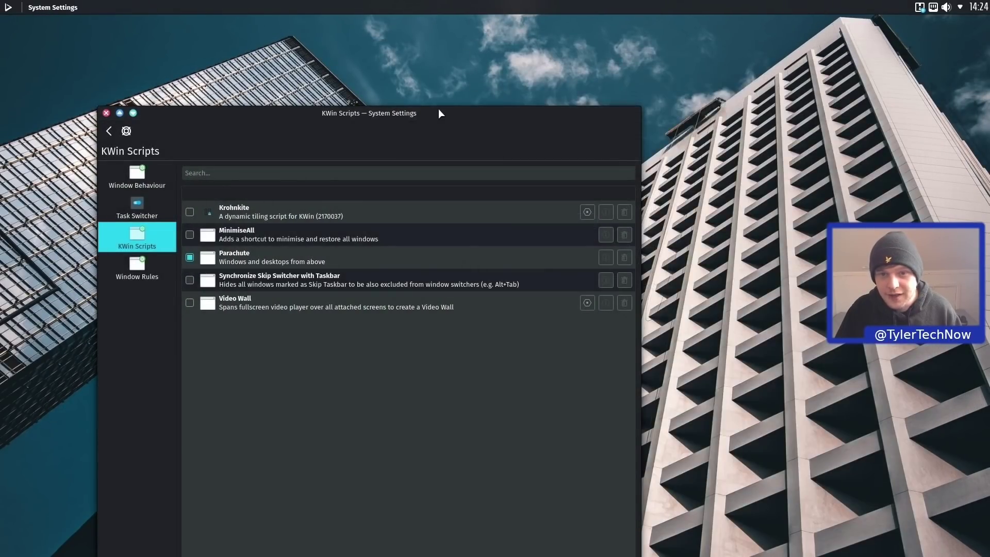
Step: Maximize System Settings and look over the Backups page
double_click(438, 109)
left_click(10, 25)
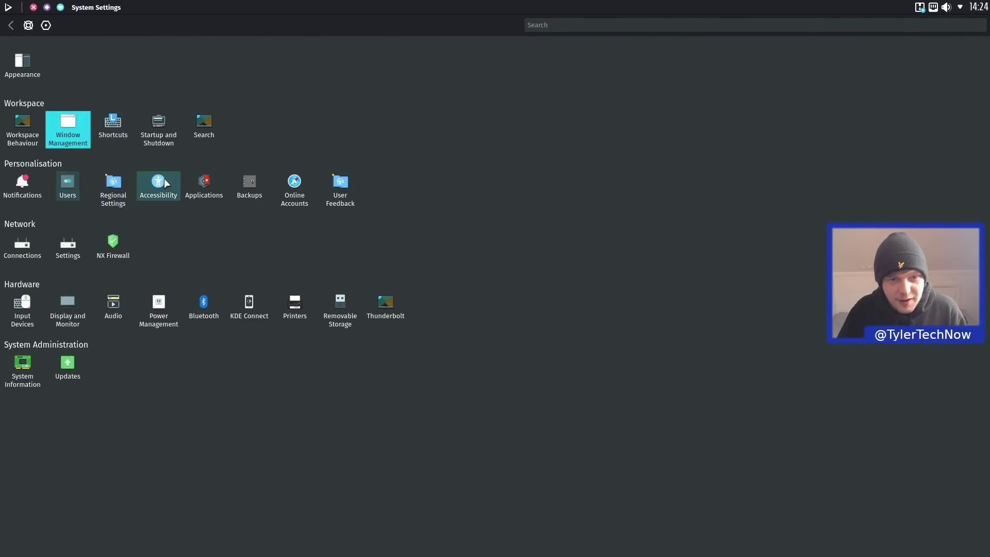
left_click(253, 184)
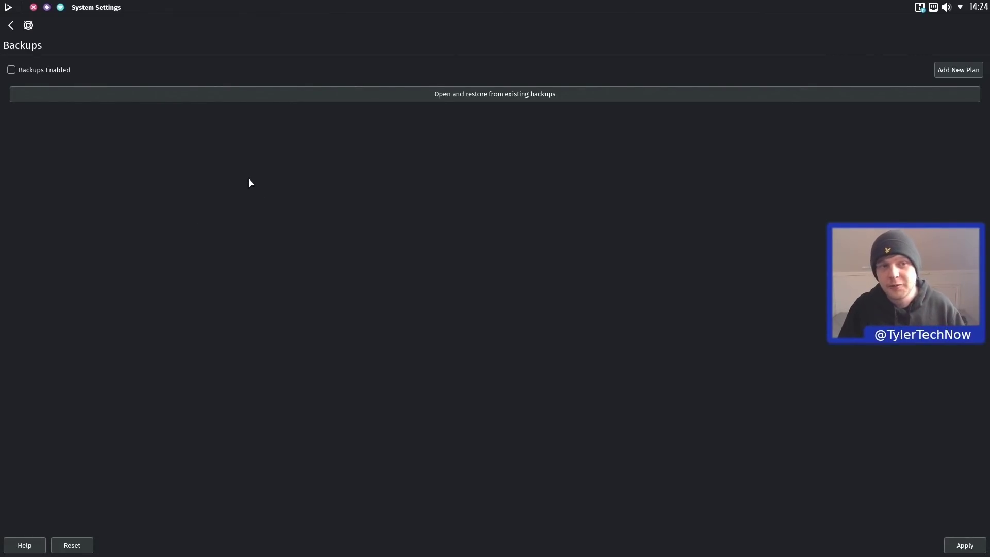
left_click(11, 25)
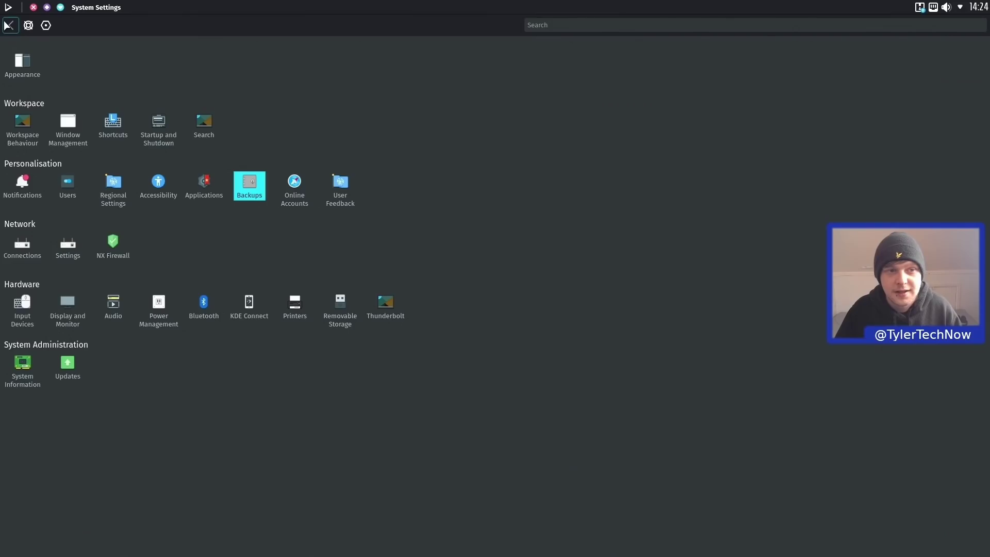
Step: Look over the NX Firewall settings, then open the KDE Connect device page
left_click(123, 250)
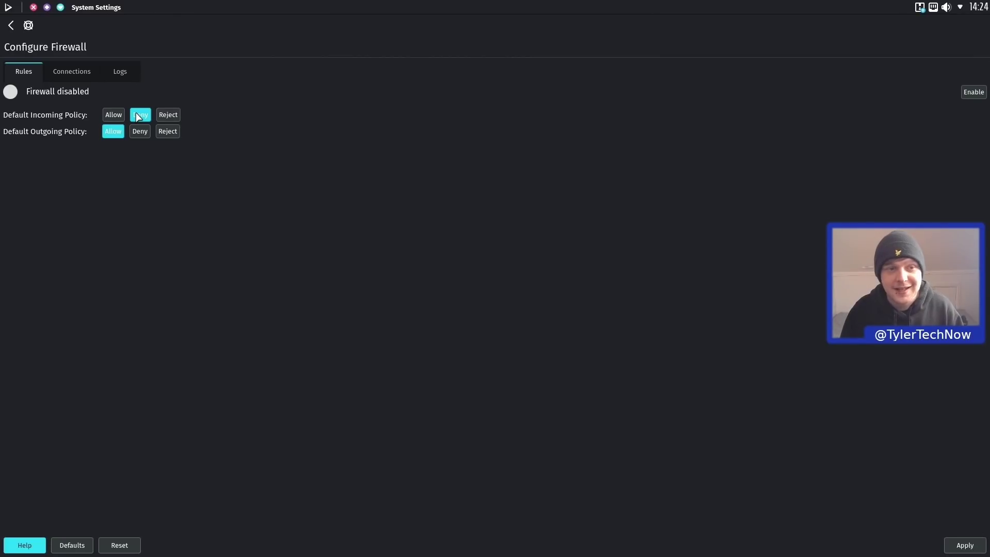
left_click(11, 26)
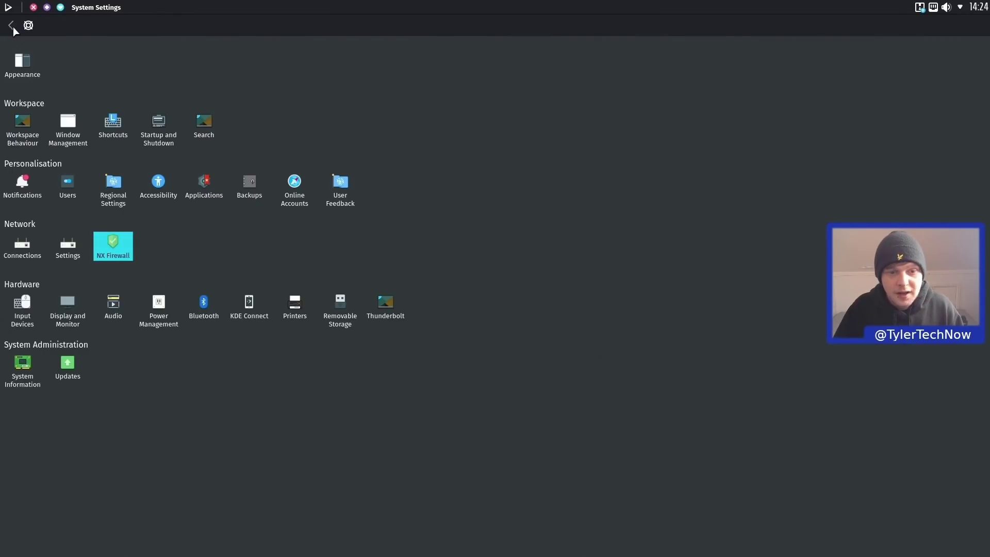
left_click(250, 307)
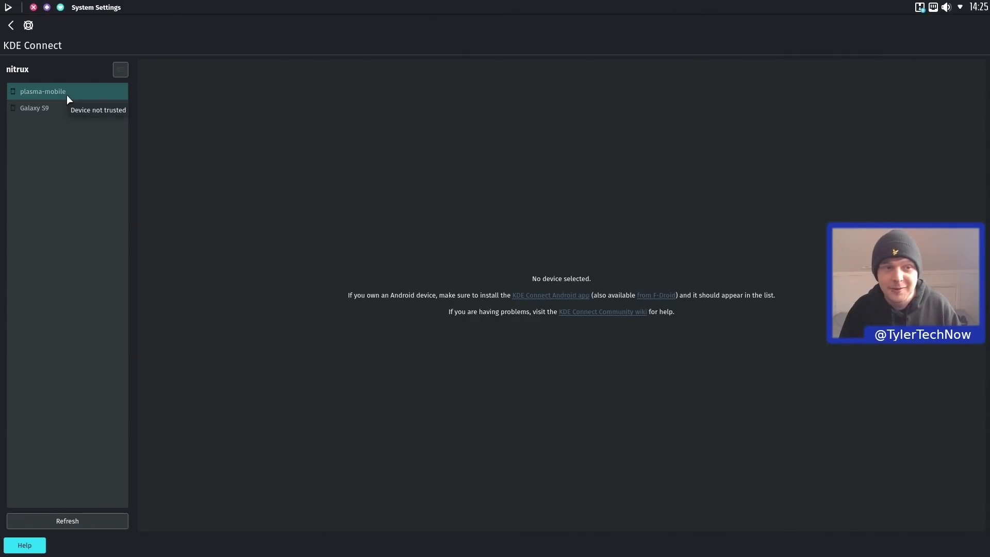
Step: Go back from KDE Connect to the System Settings overview
left_click(10, 25)
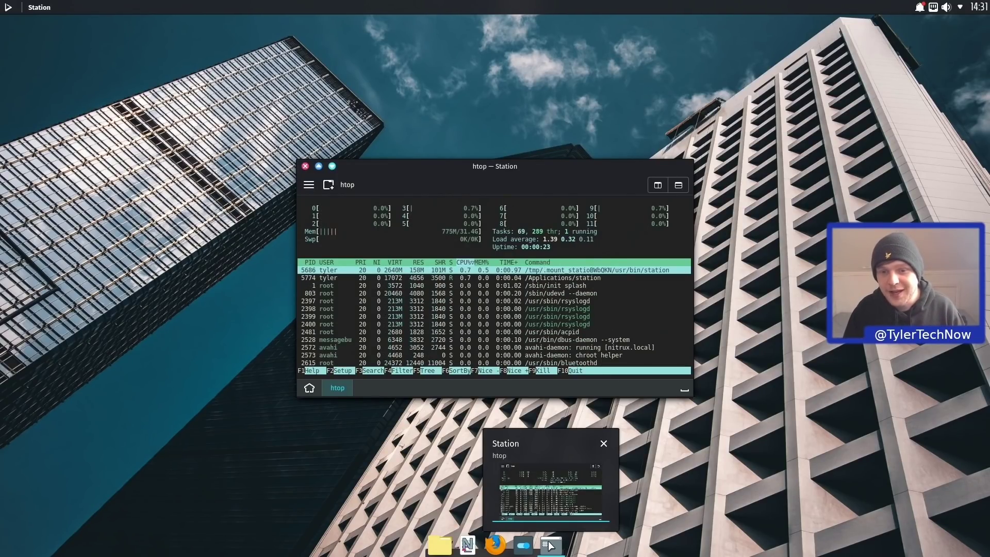
Step: Quit htop in Station to return to the shell prompt
key("q")
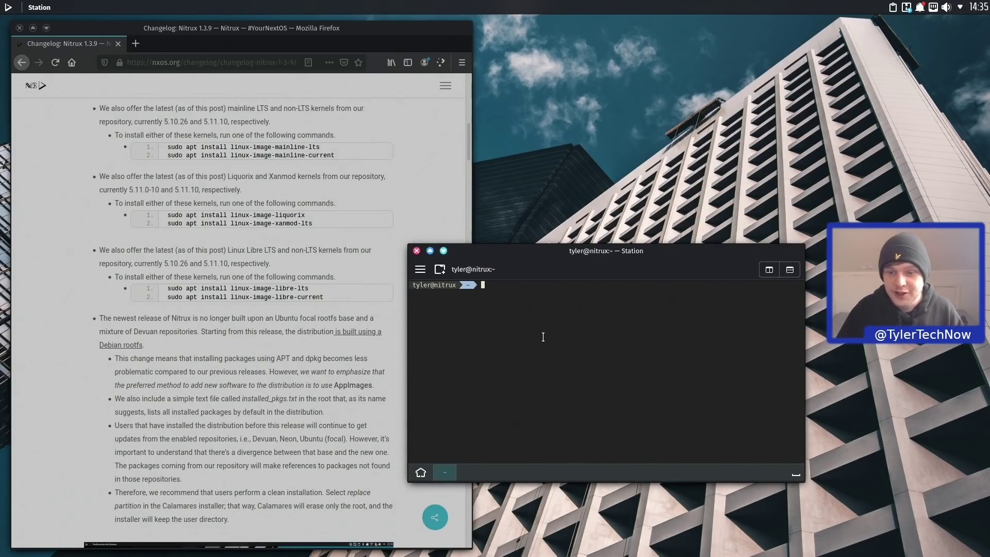
Step: Paste and run the copied Liquorix kernel install command in Station
right_click(530, 302)
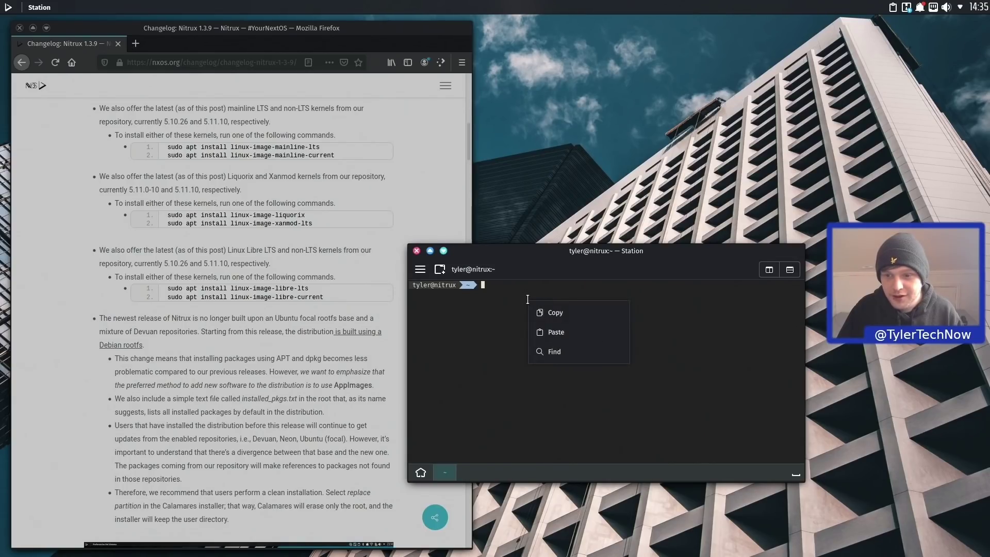
left_click(571, 332)
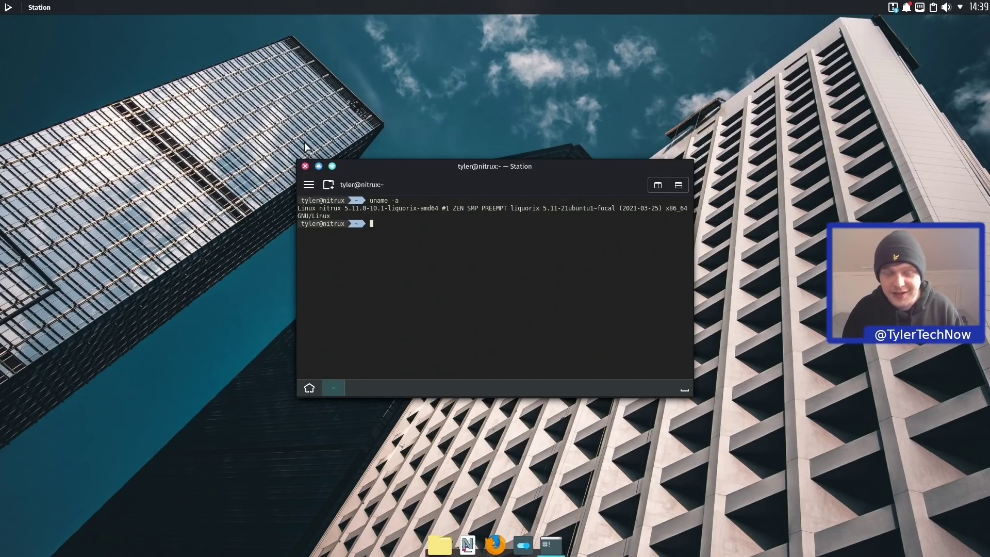
Step: Launch Discover and add the Flathub repository from its settings, authorising with the account password
left_click(8, 7)
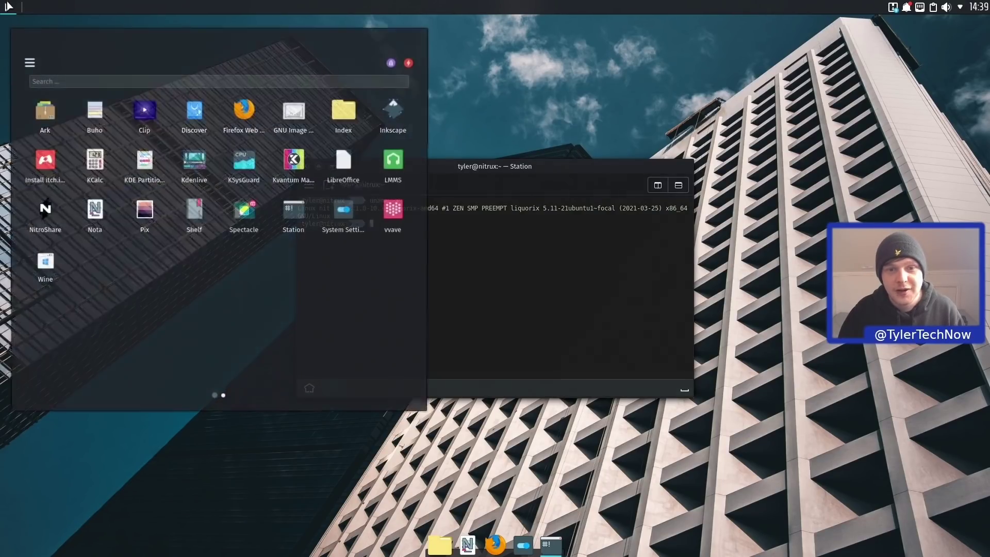
left_click(181, 107)
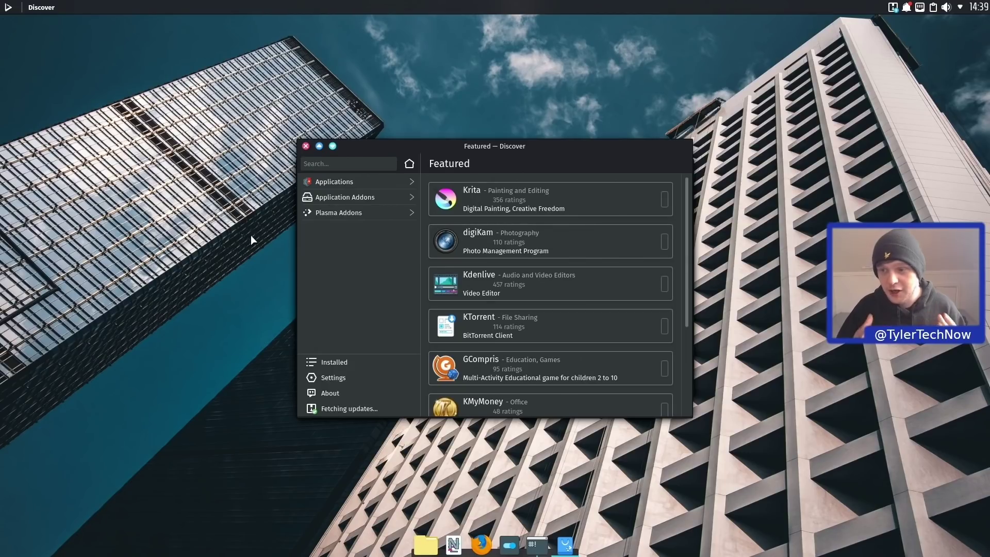
left_click(334, 381)
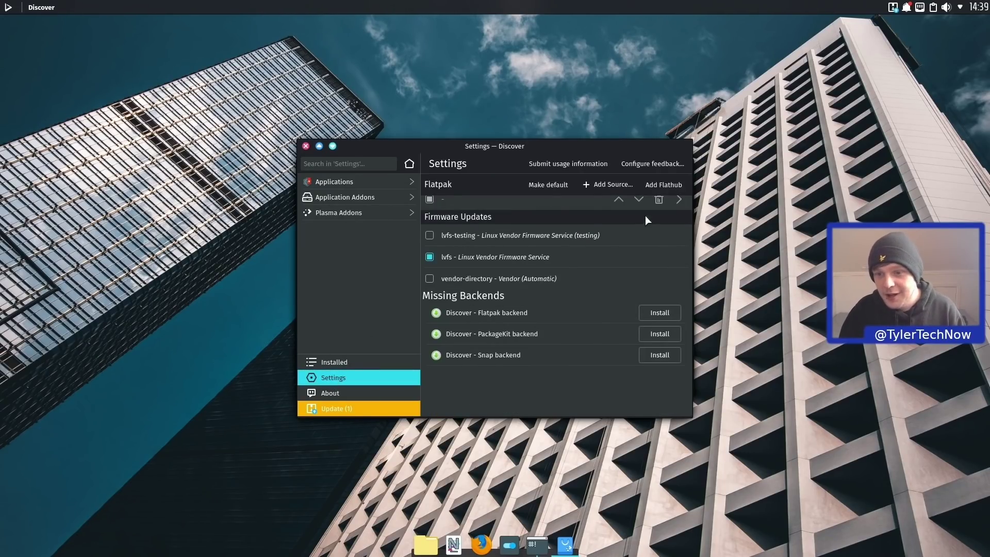
left_click(665, 184)
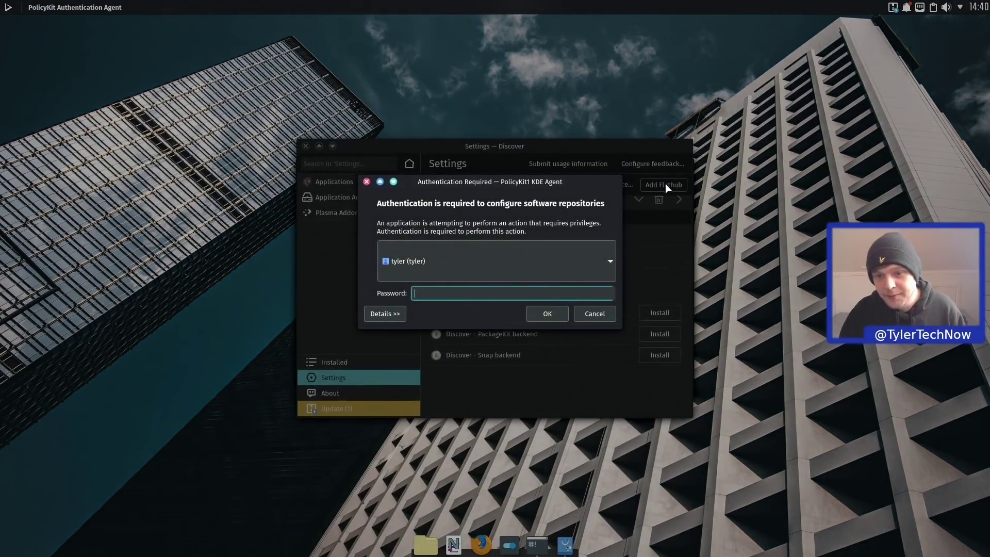
type("*******")
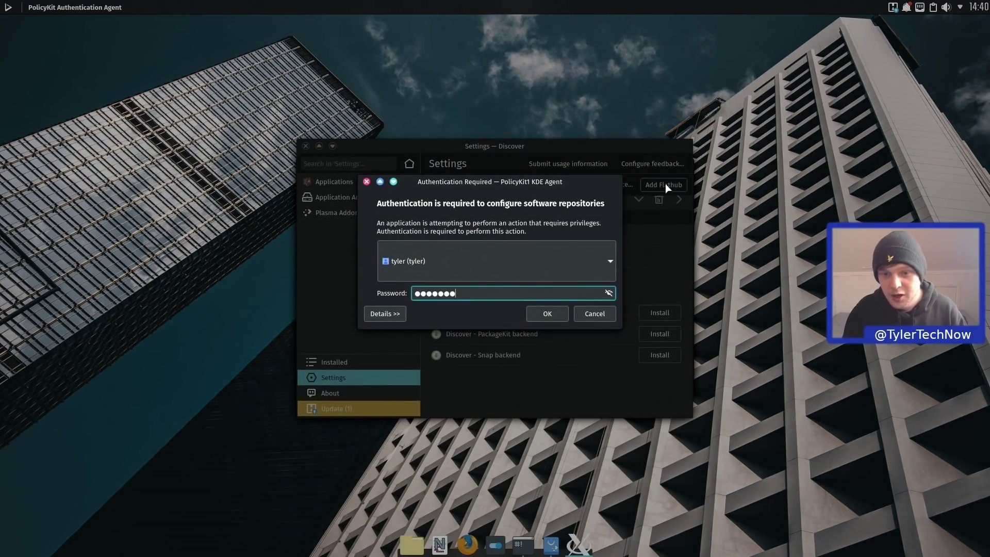
key("Return")
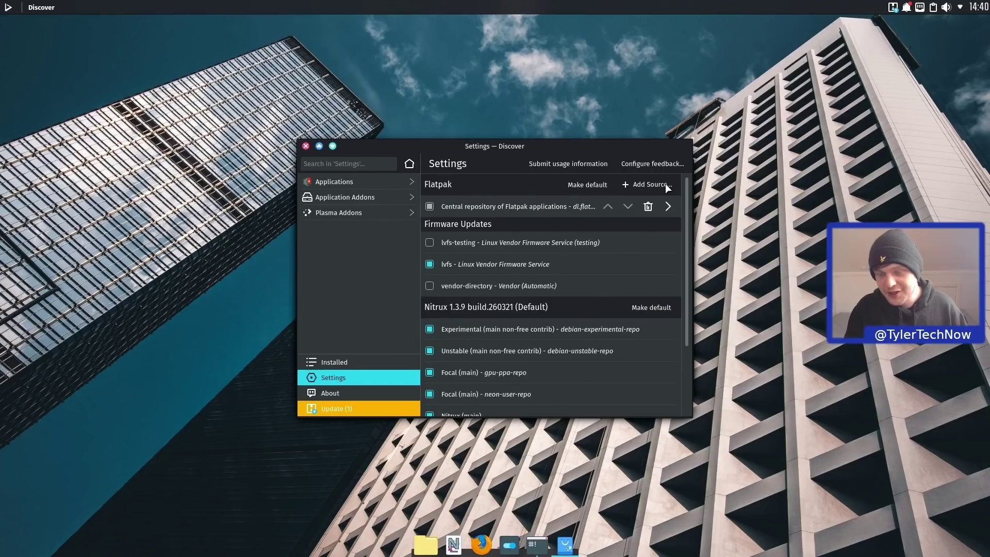
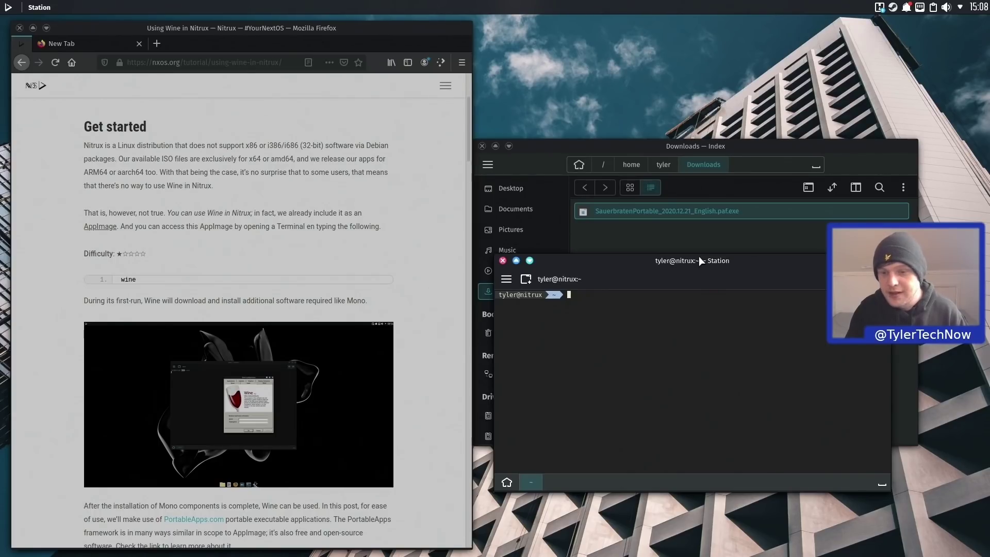
Step: Run wine once in the Station terminal to generate Wine's configuration
type("wine")
key("Return")
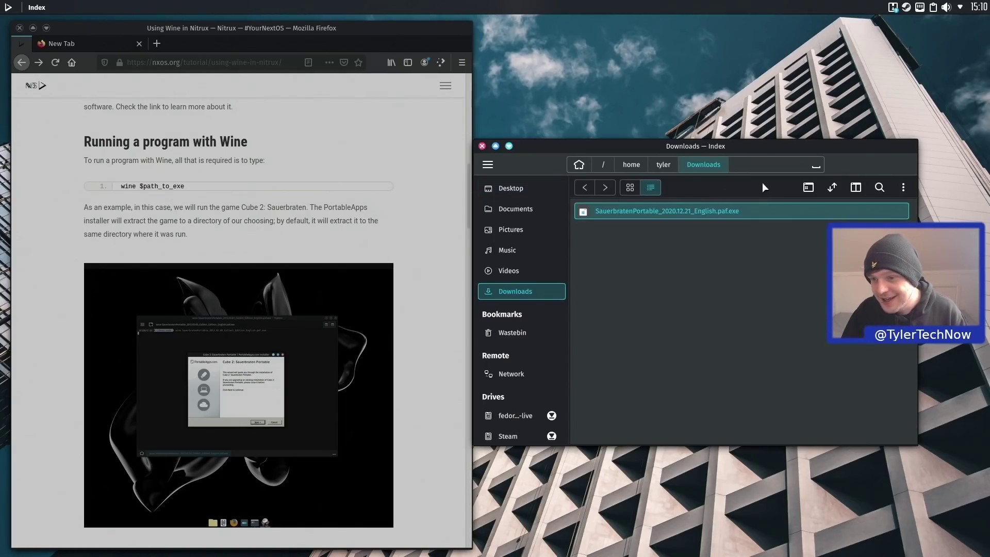
Step: From a terminal in Index's Downloads folder, run wine on SauerbratenPortable_2020.12.21_English.paf.exe
left_click(810, 189)
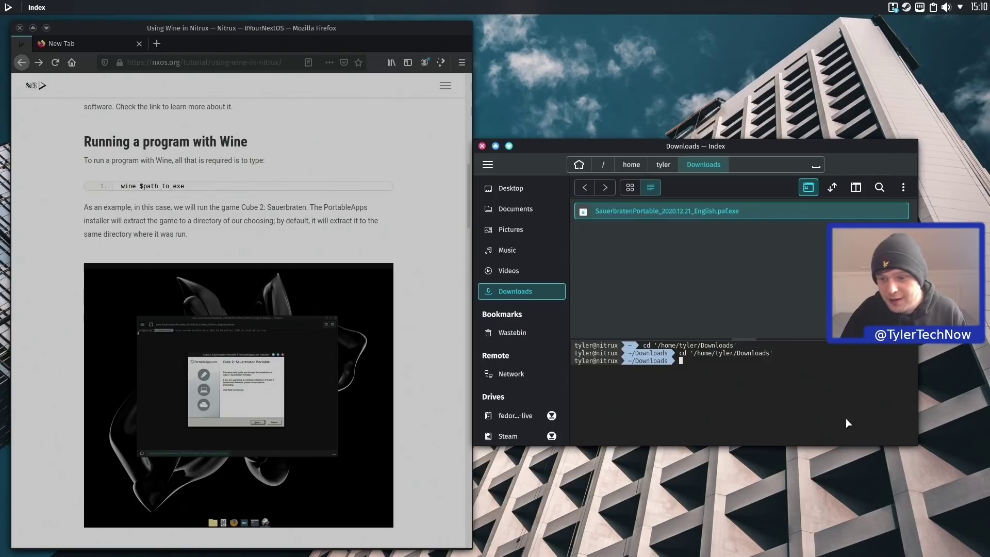
type("wine S")
key("Tab")
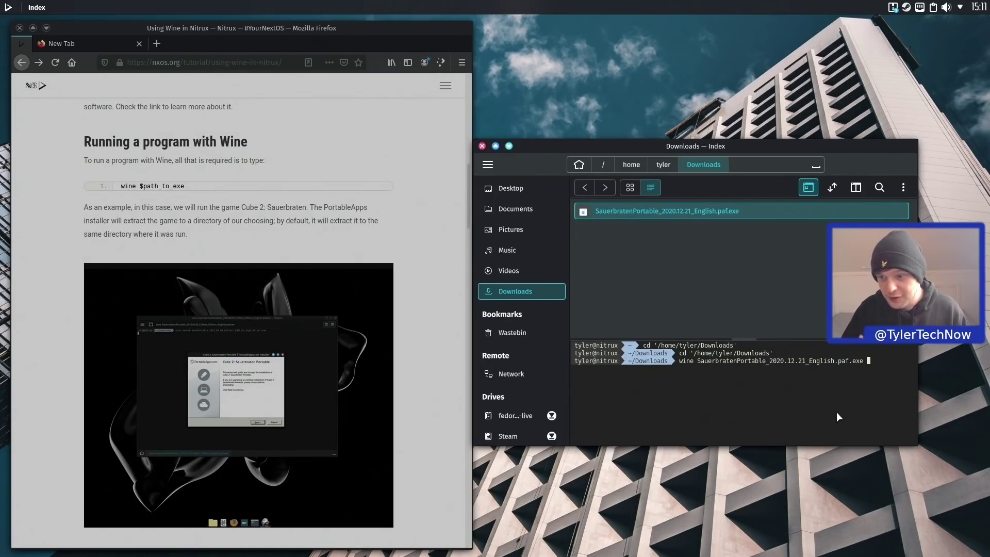
key("Return")
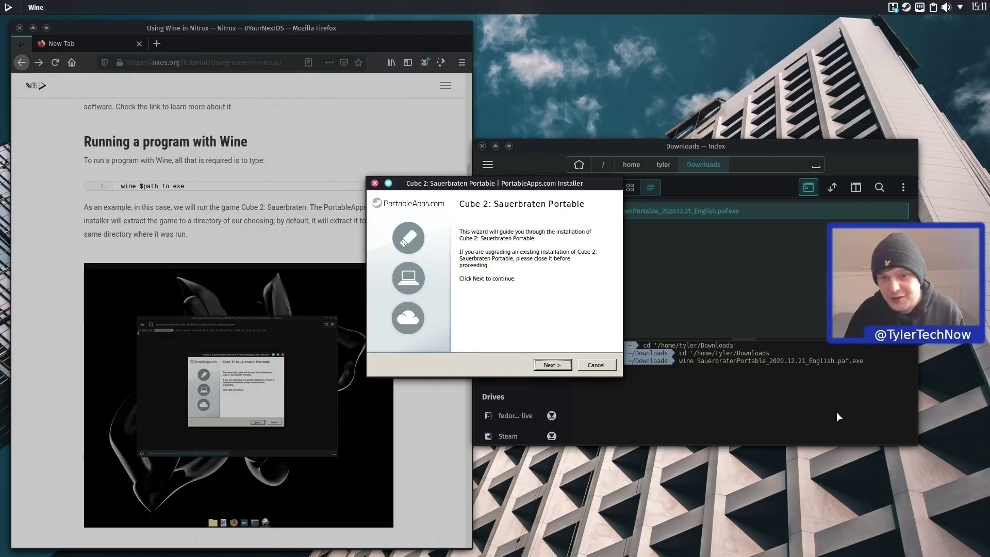
Step: Continue through the Sauerbraten installer and launch SauerbratenPortable.exe with Wine
left_click(552, 366)
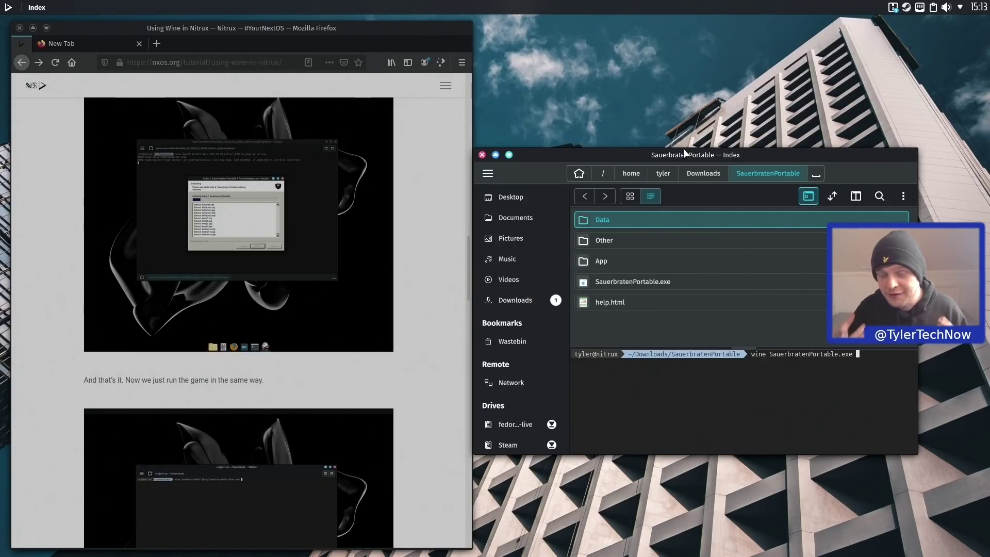
key("Return")
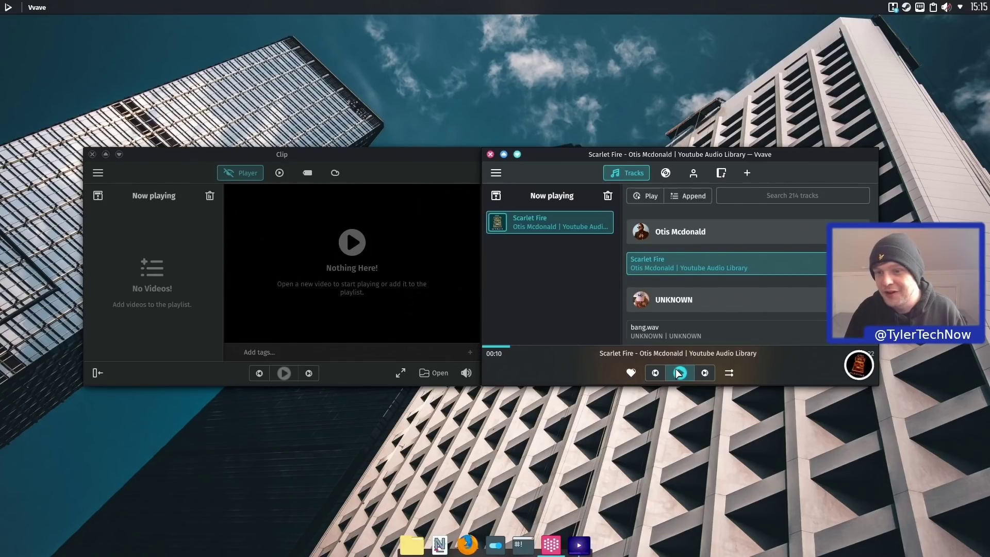
Step: Play Scarlet Fire in Vvave, pause it at 0:23 from the tray audio controls, then close Vvave
left_click(679, 373)
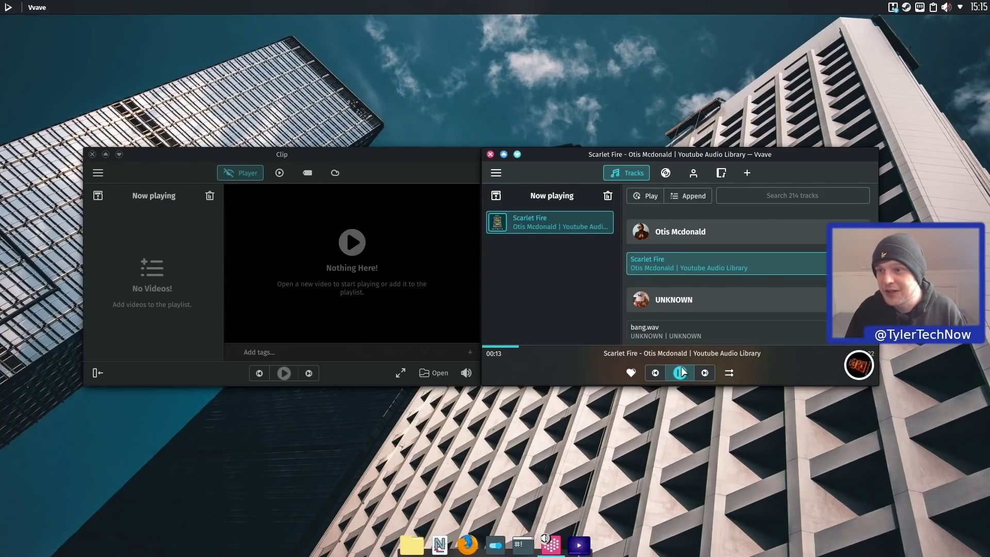
middle_click(947, 7)
left_click(948, 8)
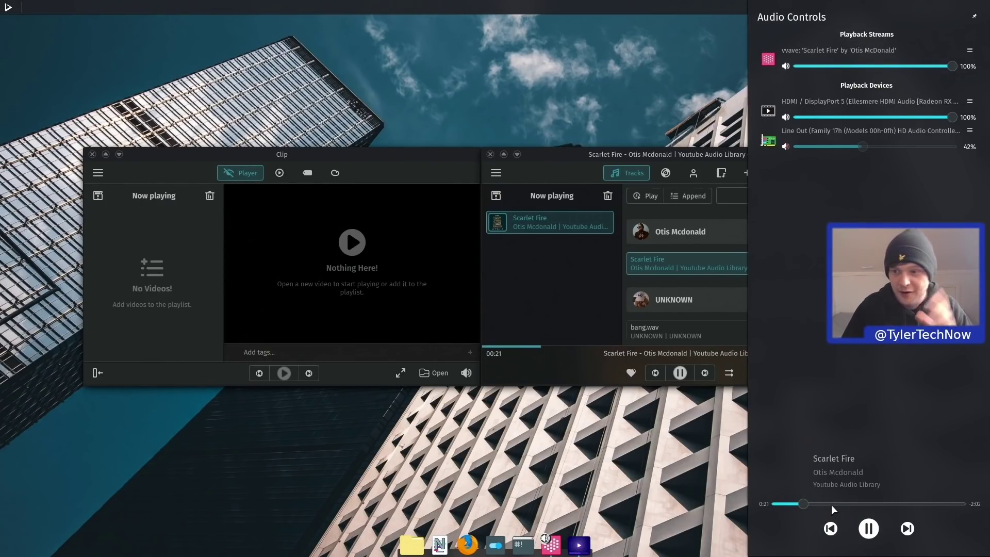
left_click(869, 529)
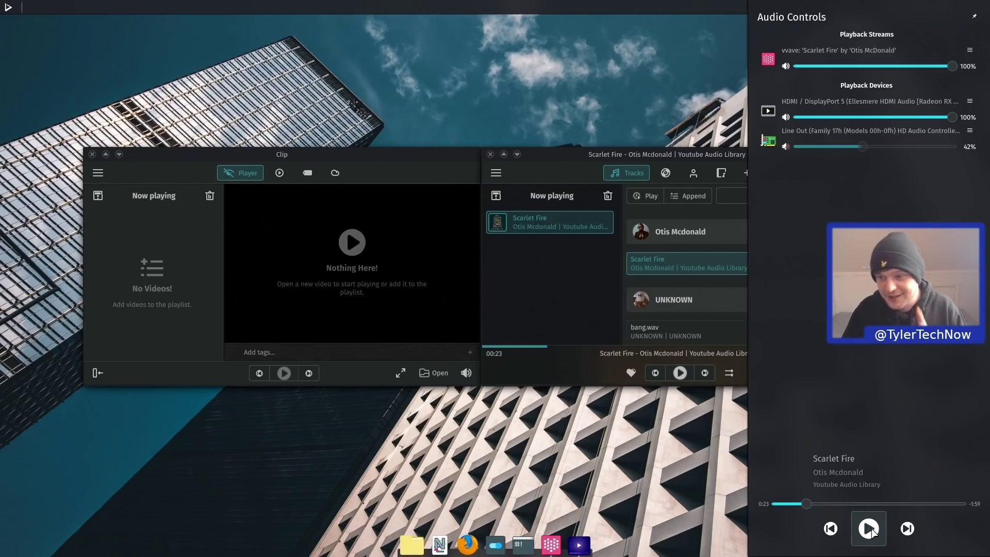
left_click(648, 153)
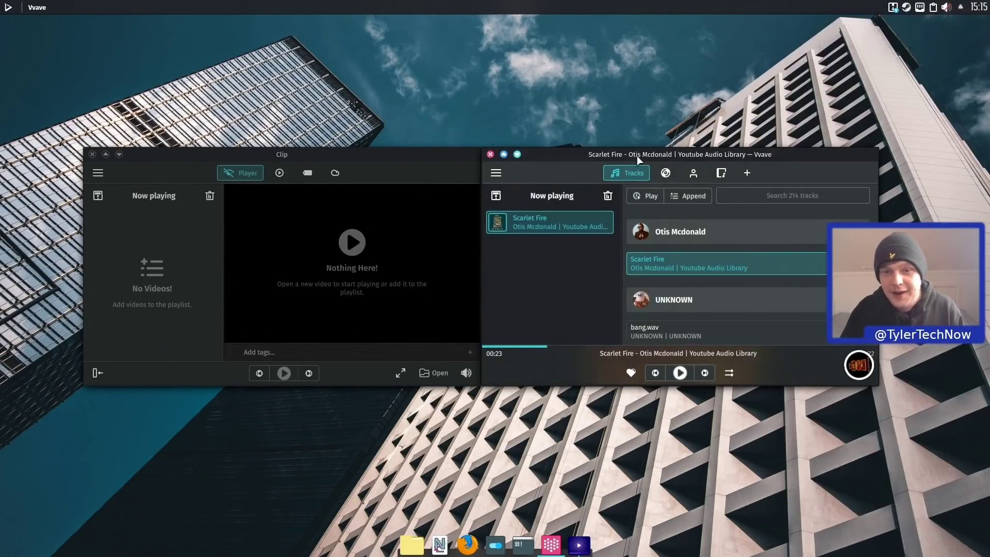
left_click(490, 154)
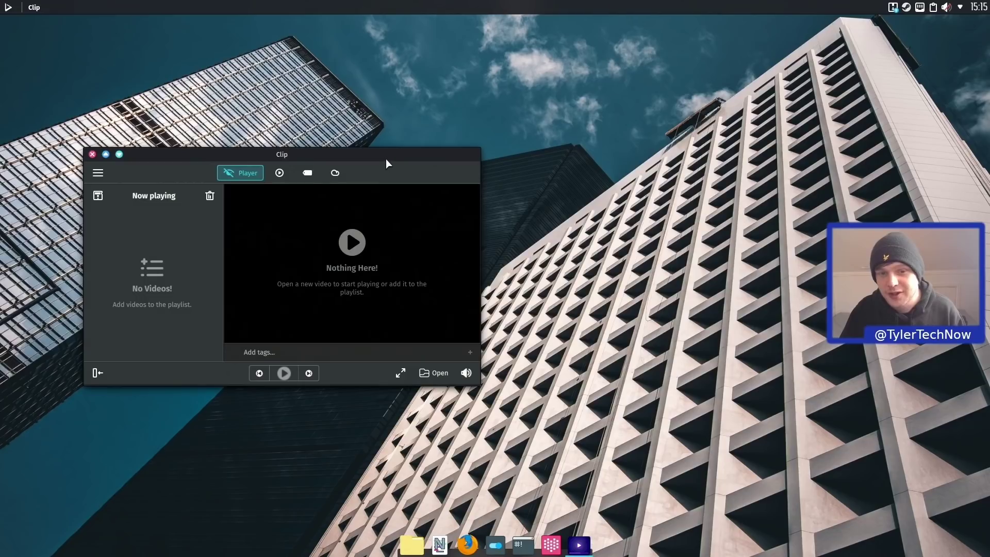
Step: Move Clip toward the screen centre and search online videos for "tyler's tech"
left_click_drag(381, 156, 586, 164)
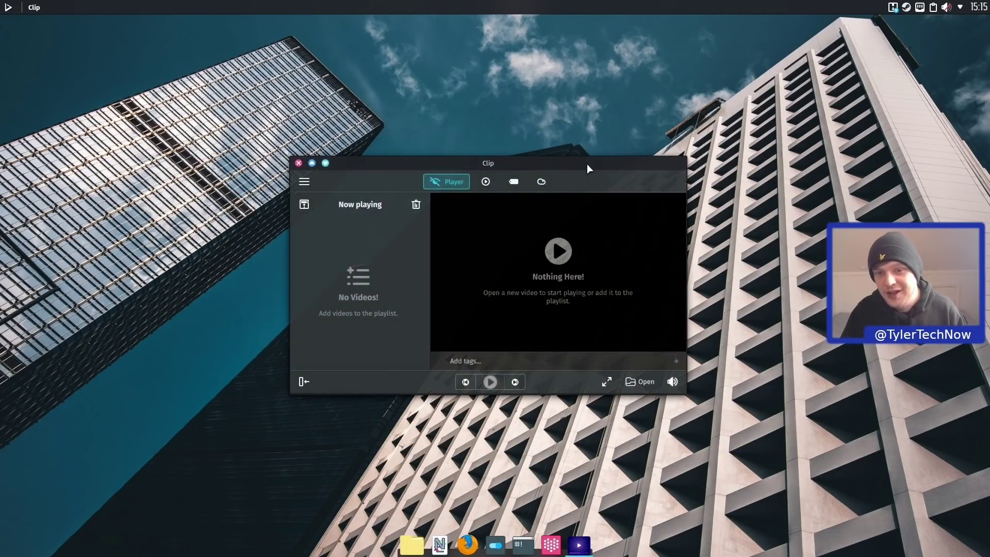
left_click(536, 181)
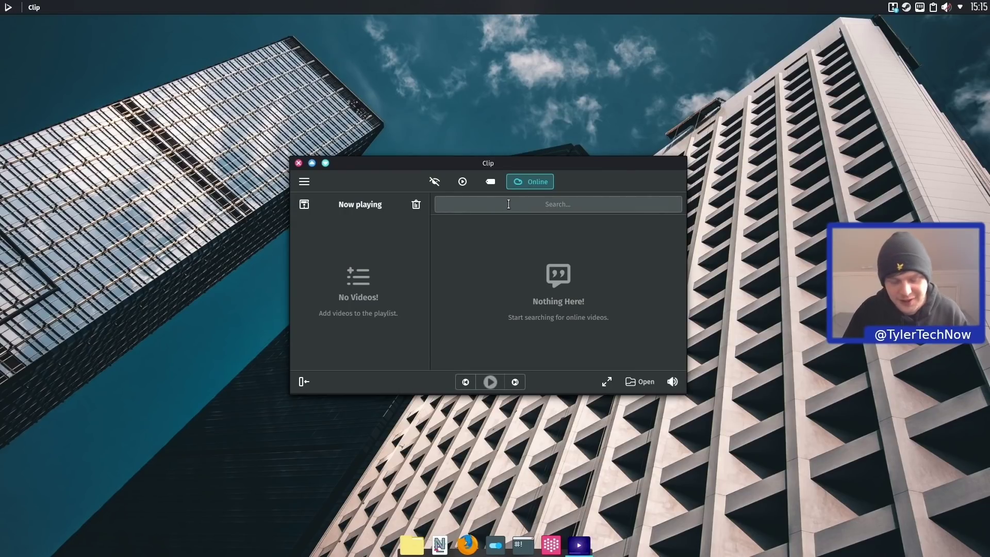
type("tyler's tech")
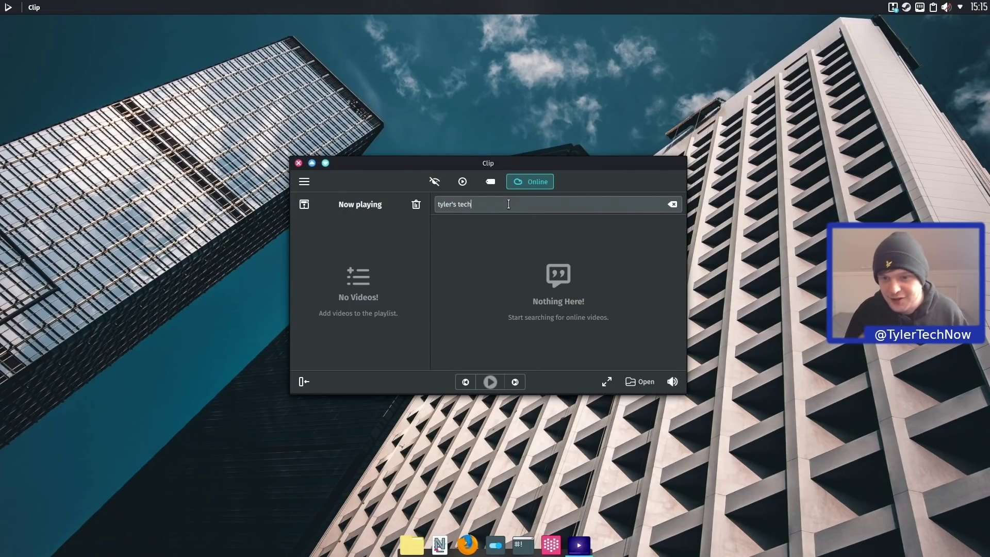
key("Return")
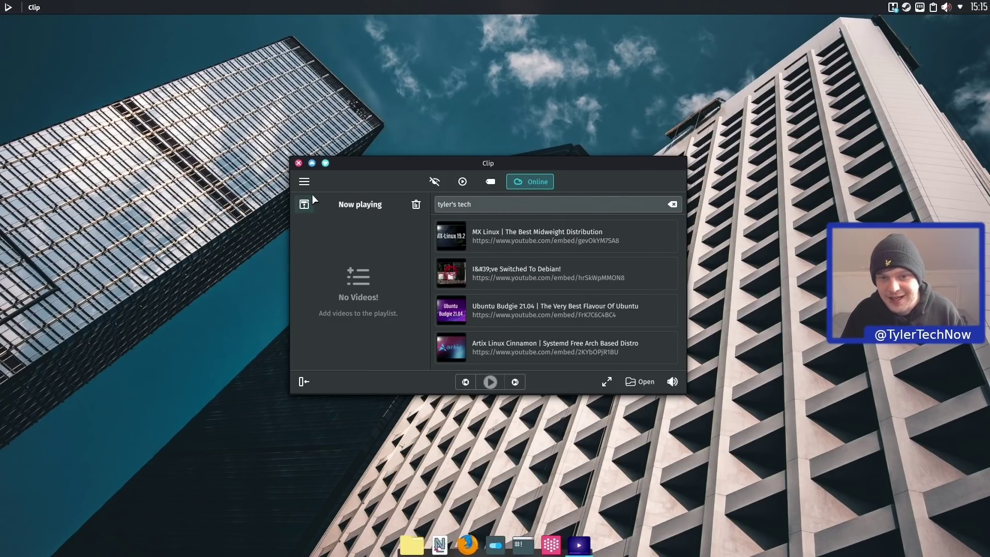
Step: Play Manjaro 21.0 Ornara - XFCE.mp4 from the local collection in the player view
left_click(461, 182)
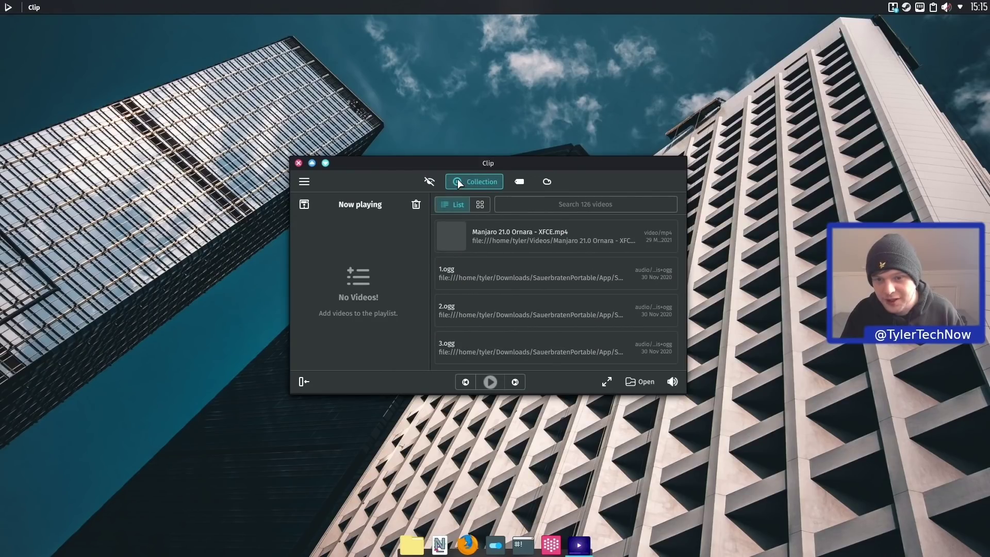
double_click(525, 234)
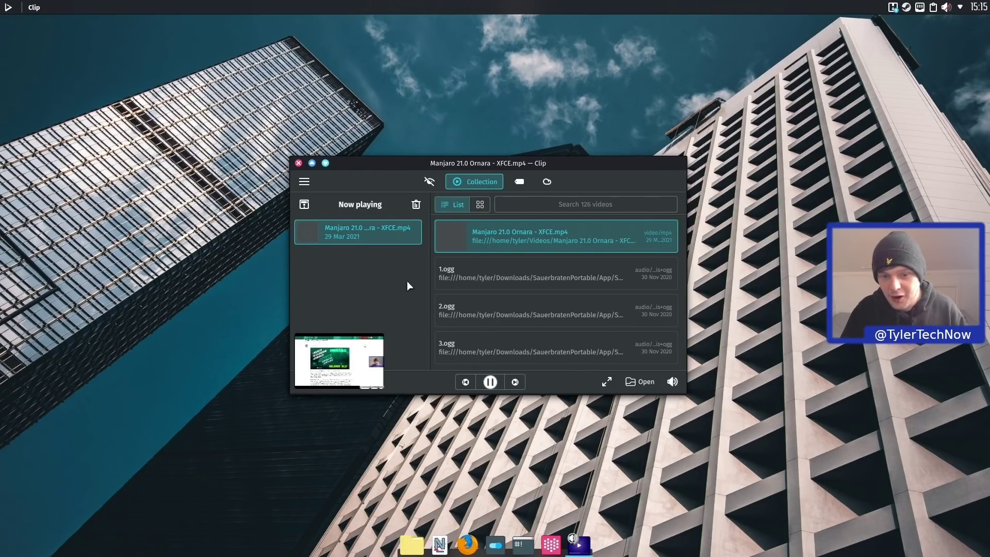
left_click(345, 372)
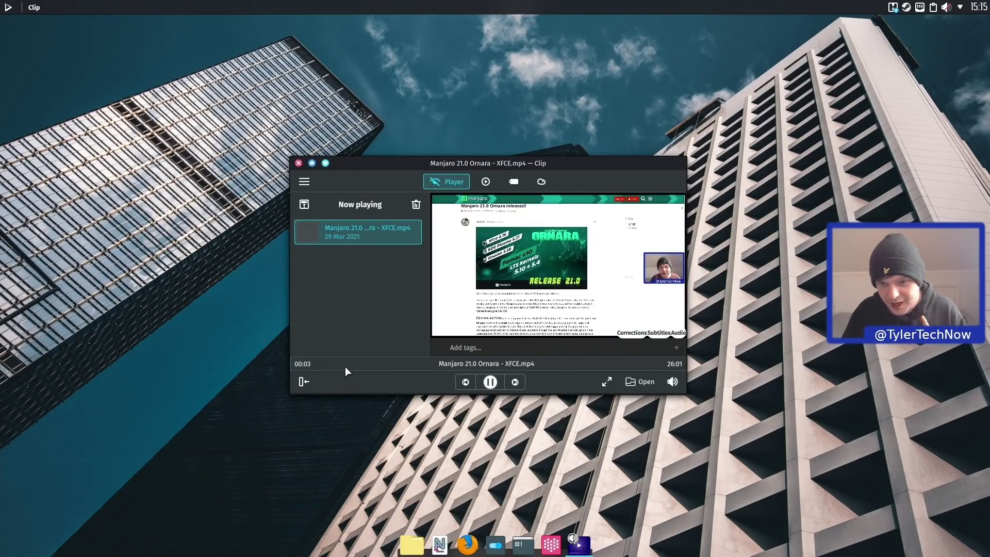